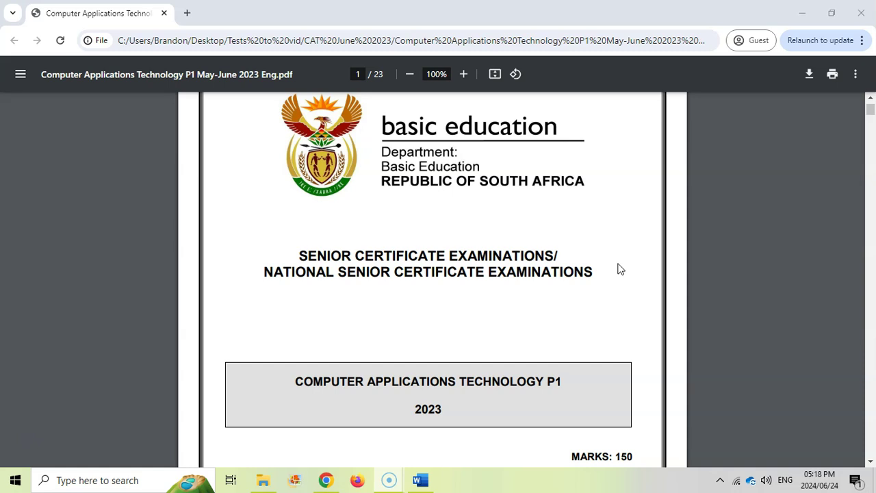
# Read question 1.1 in the exam paper and remove the double strikethrough from the header text 'CAPE TOWN, SOUTH AFRICA' in the 1CapePoint Word document.
pyautogui.scroll(-20, 620, 269)
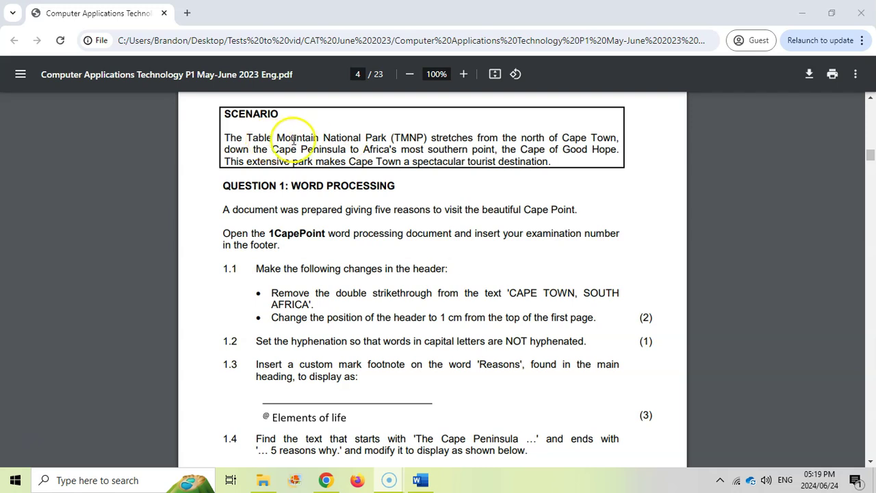
pyautogui.click(421, 481)
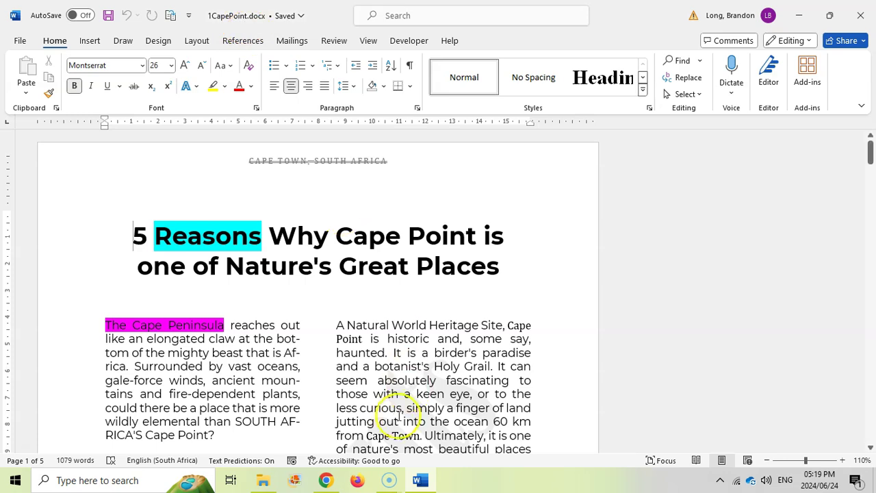
pyautogui.hotkey('alt', 'Tab')
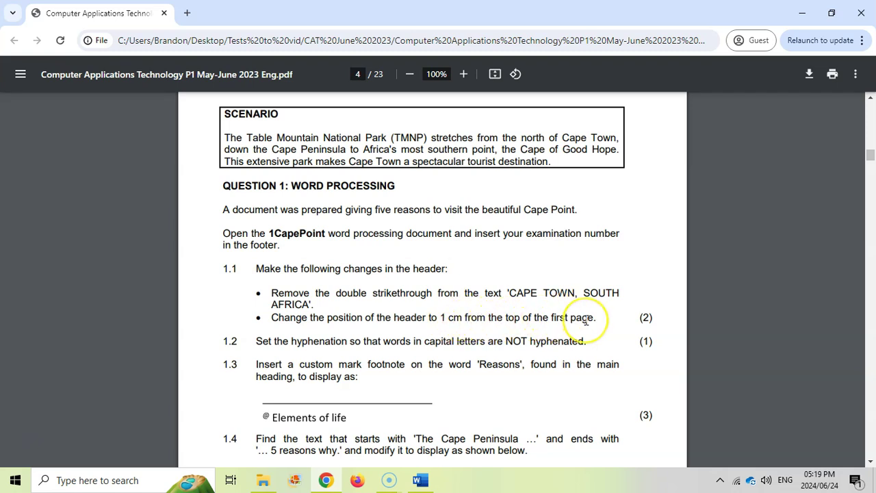
pyautogui.hotkey('alt', 'Tab')
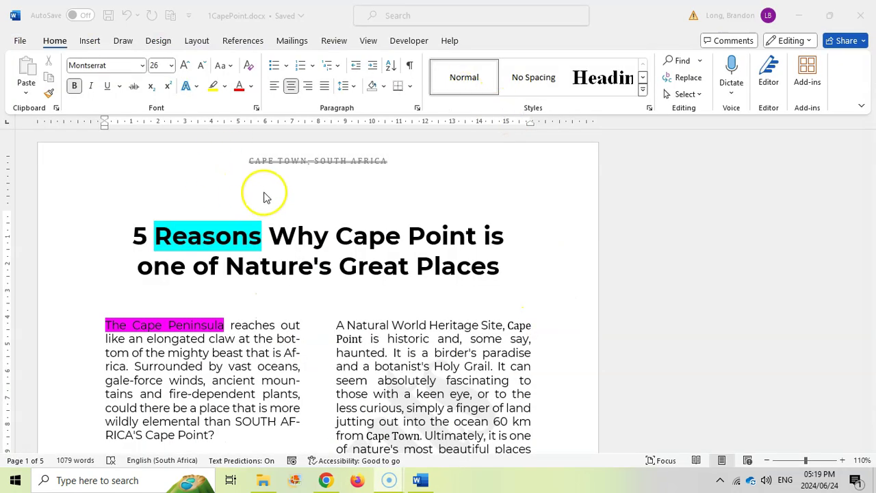
pyautogui.doubleClick(432, 166)
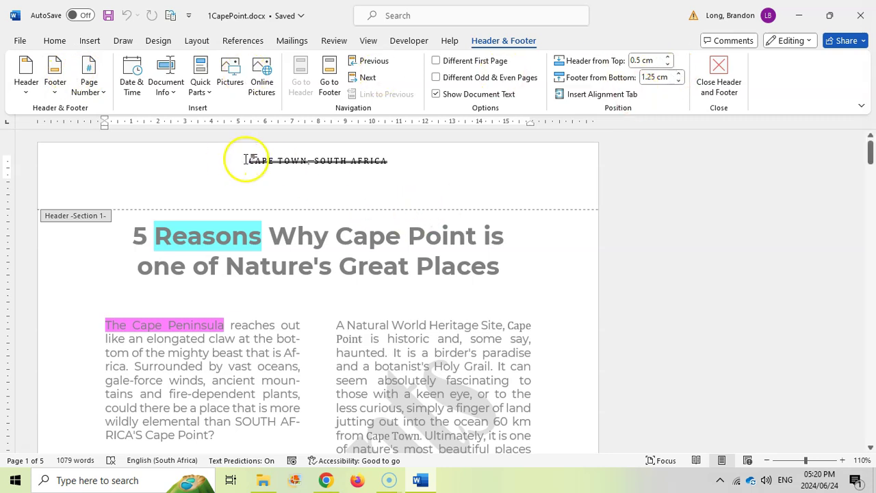
pyautogui.moveTo(246, 160); pyautogui.dragTo(377, 160)
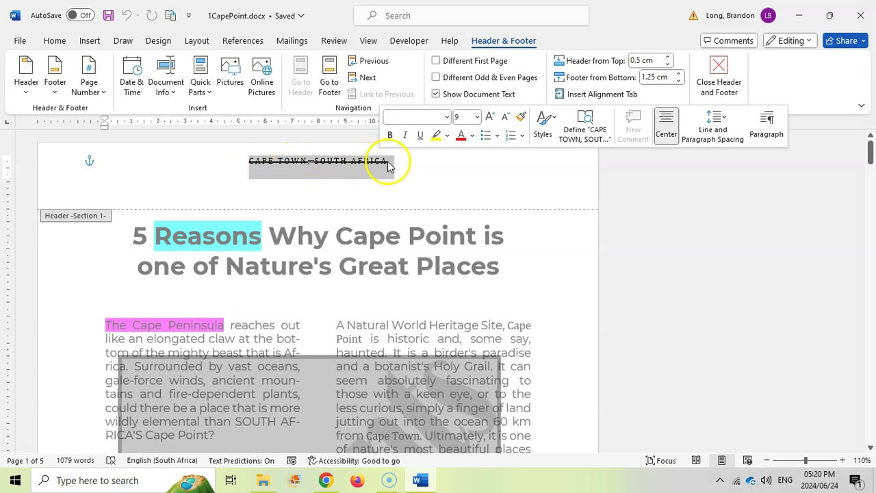
pyautogui.click(54, 40)
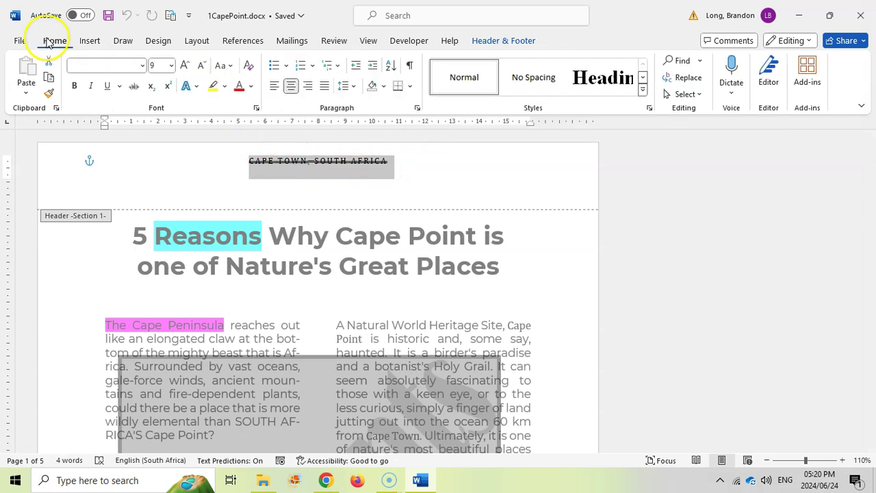
pyautogui.click(257, 108)
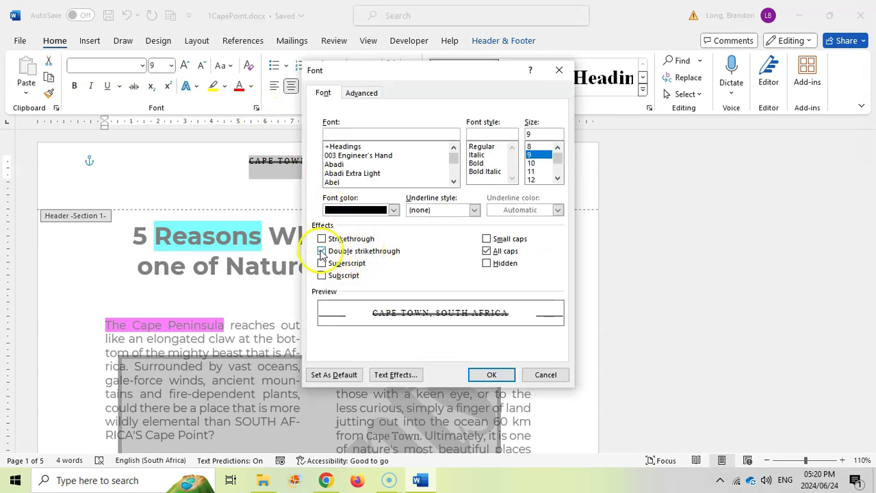
pyautogui.click(494, 374)
# Set the header position to 1 cm from the top of the page and leave header editing.
pyautogui.hotkey('alt', 'Tab')
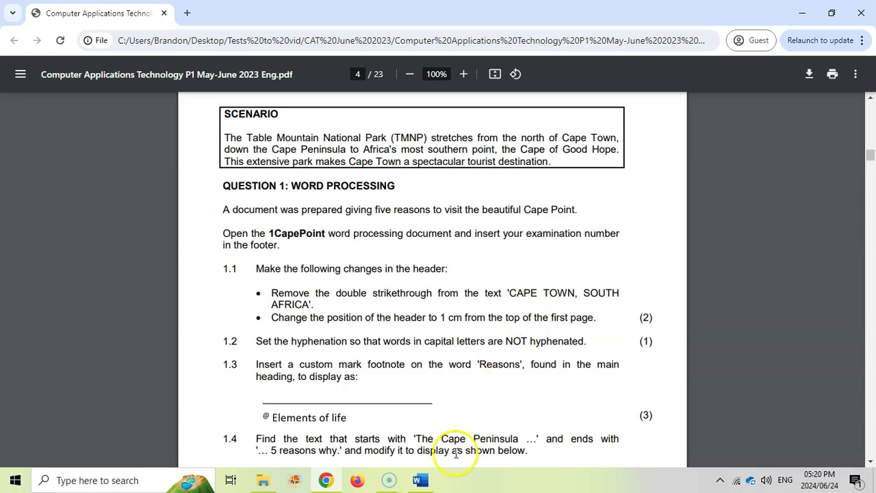
pyautogui.click(420, 480)
pyautogui.click(503, 41)
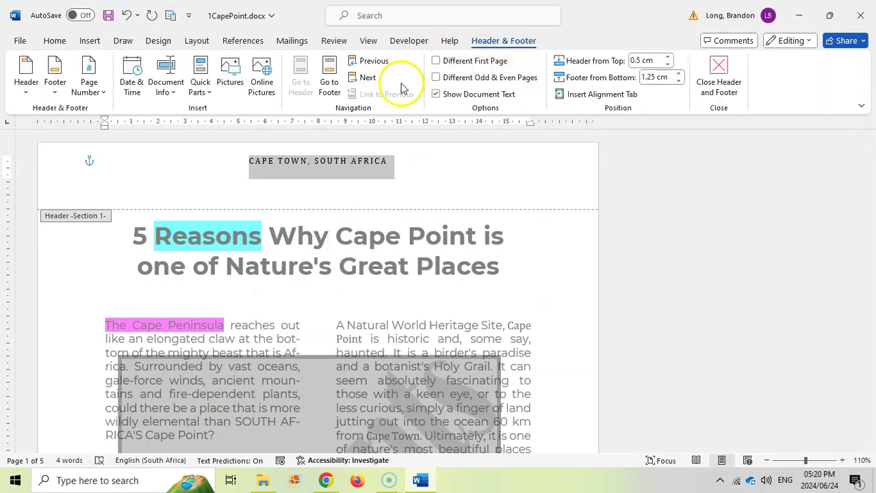
pyautogui.click(669, 61)
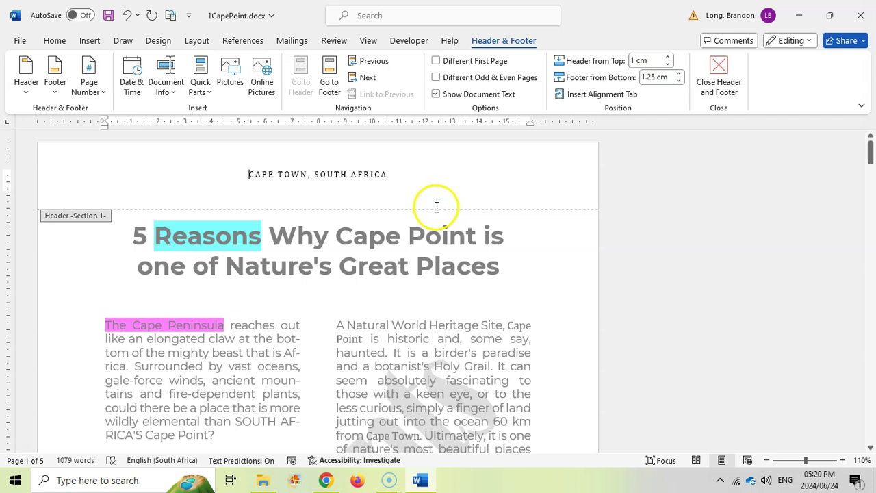
pyautogui.click(718, 72)
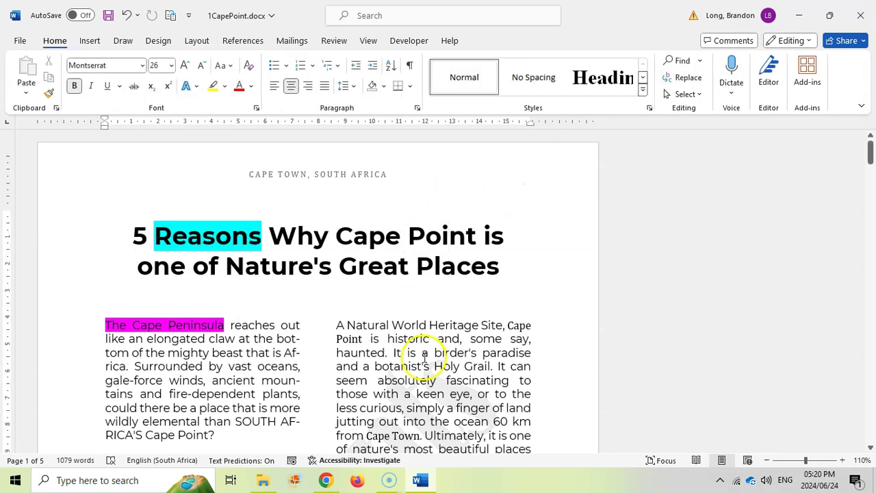
# Set the document's automatic hyphenation so that words in CAPS are not hyphenated, as question 1.2 requires.
pyautogui.click(326, 480)
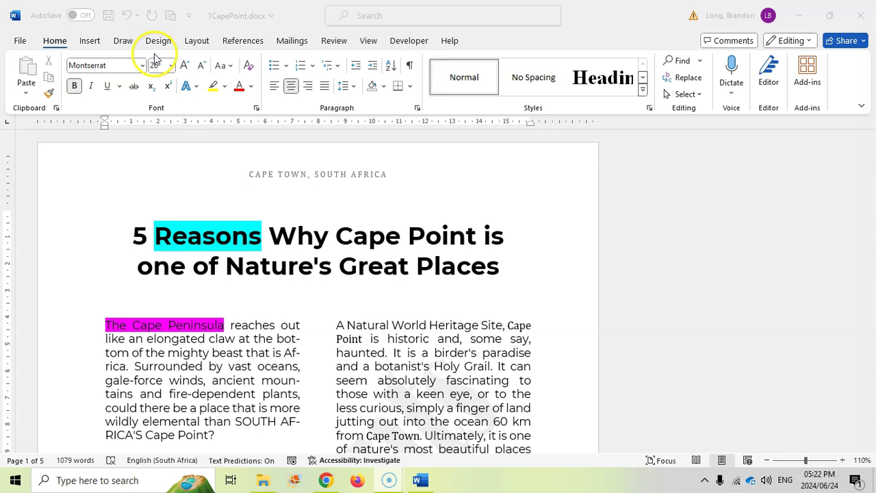
pyautogui.click(196, 43)
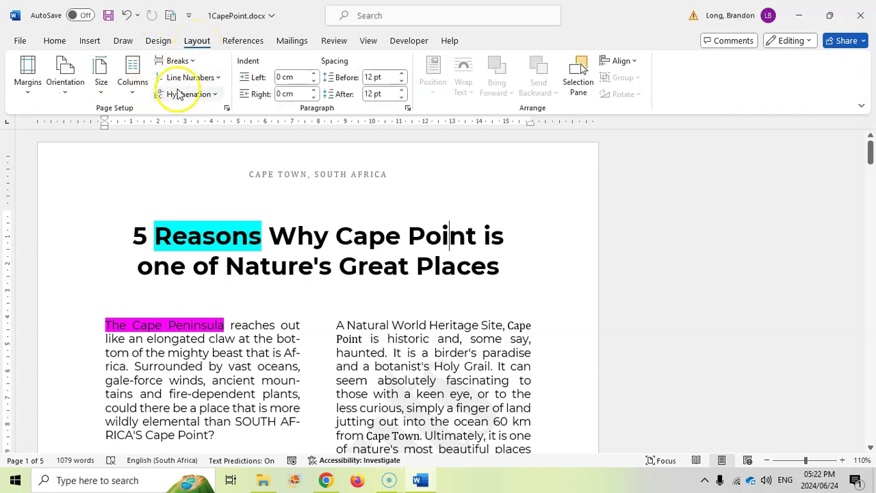
pyautogui.click(215, 97)
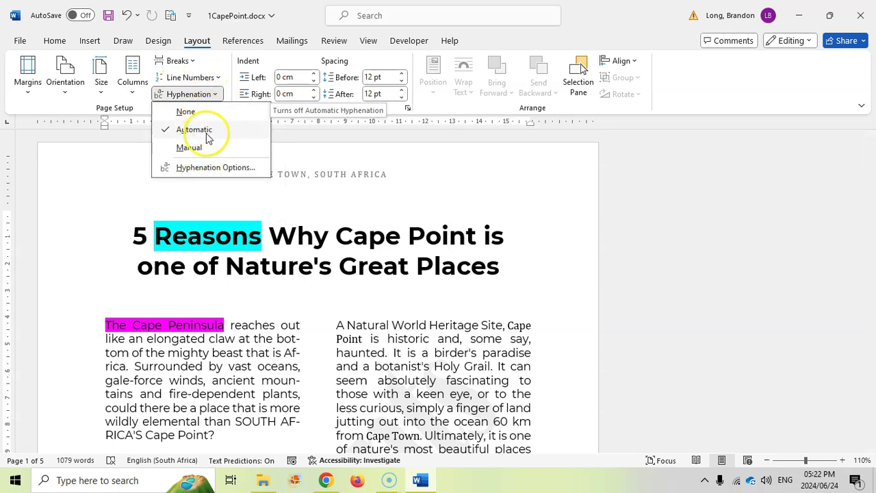
pyautogui.click(215, 168)
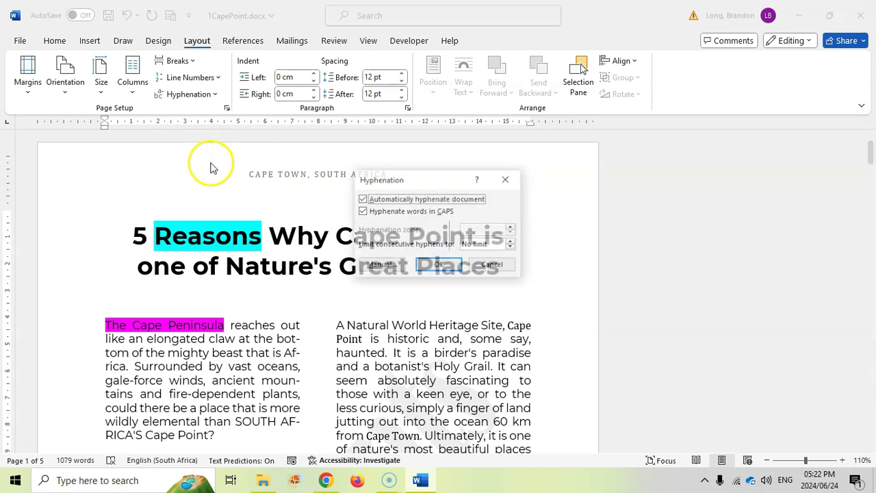
pyautogui.hotkey('alt', 'Tab')
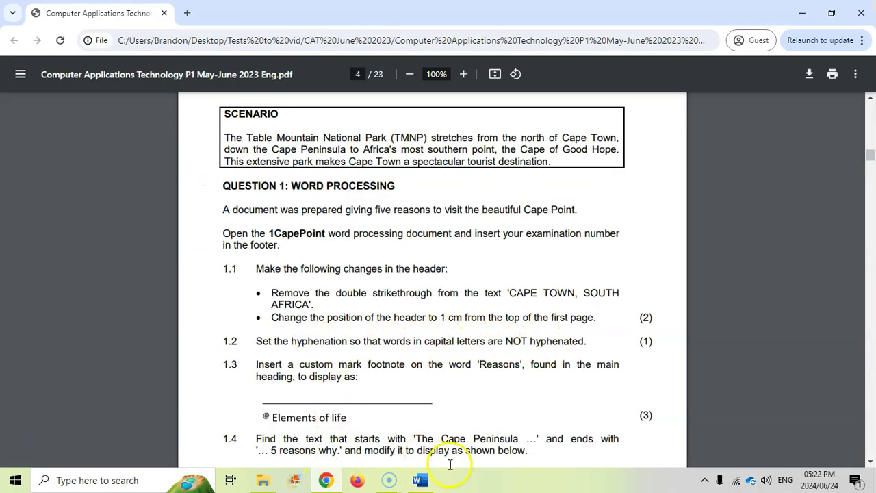
pyautogui.click(425, 481)
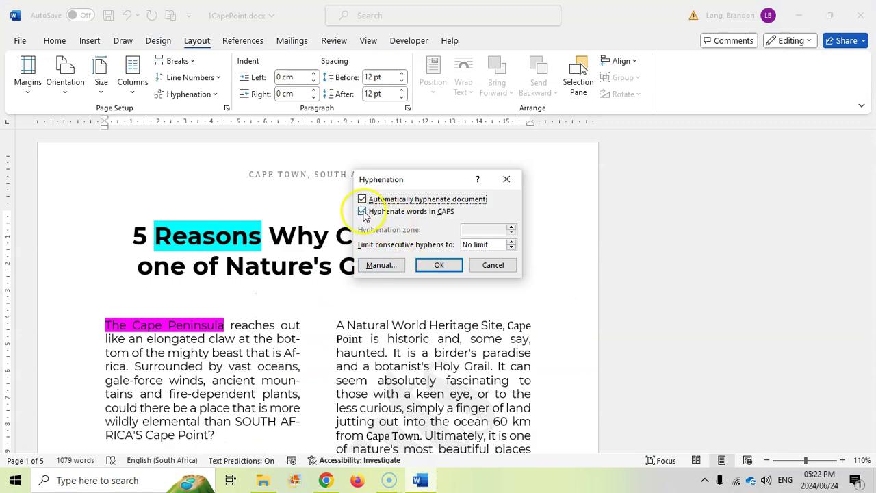
pyautogui.click(439, 265)
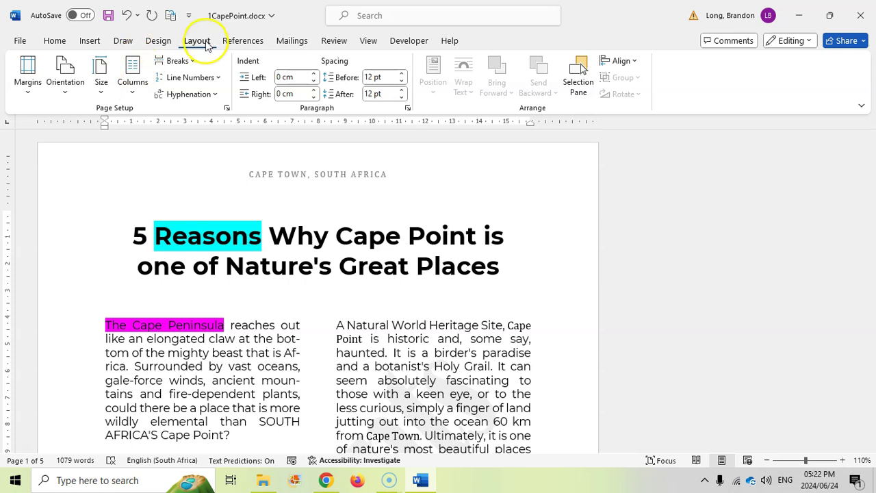
# Try a default numbered footnote on the word 'Reasons' in the main heading and undo it.
pyautogui.hotkey('alt', 'Tab')
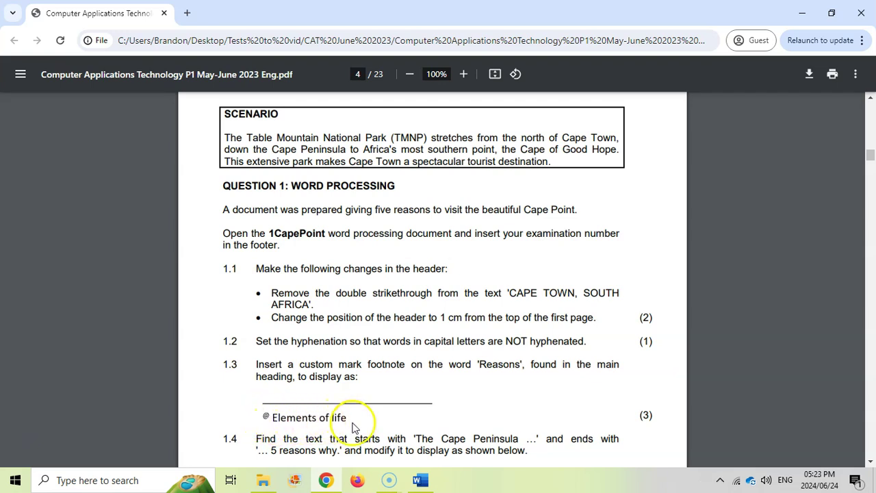
pyautogui.hotkey('alt', 'Tab')
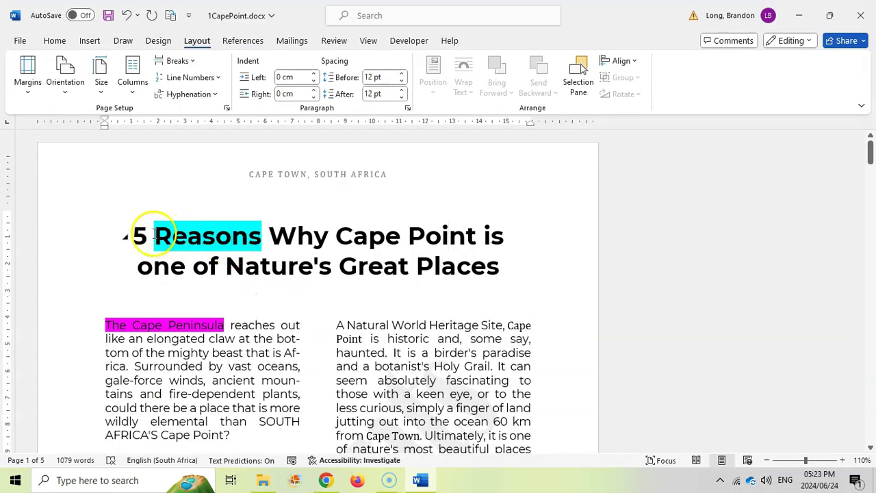
pyautogui.moveTo(163, 234); pyautogui.dragTo(251, 232)
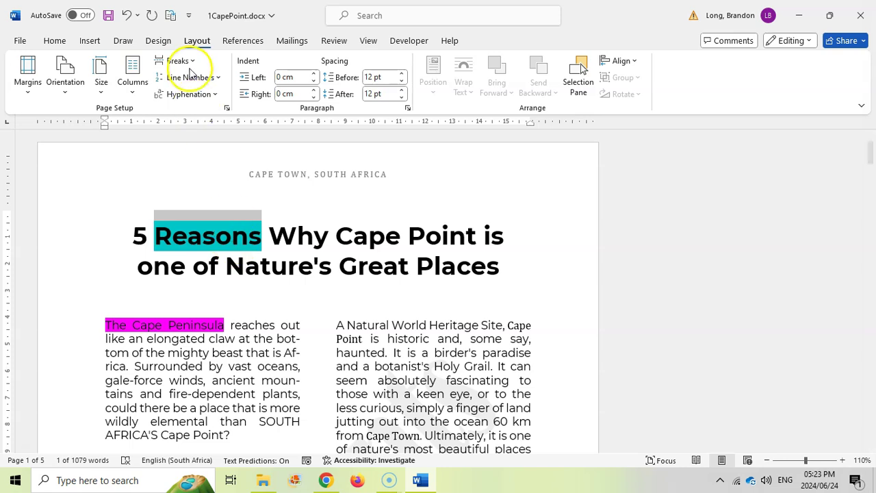
pyautogui.click(241, 42)
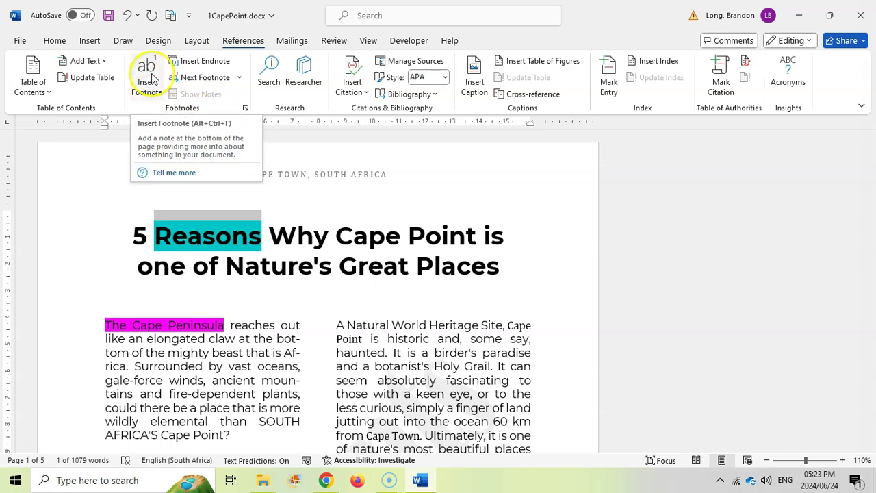
pyautogui.click(148, 89)
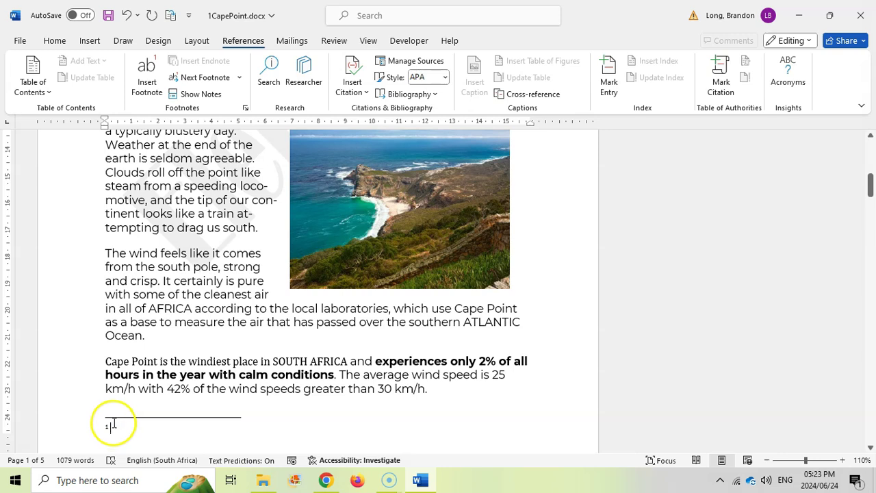
pyautogui.click(127, 20)
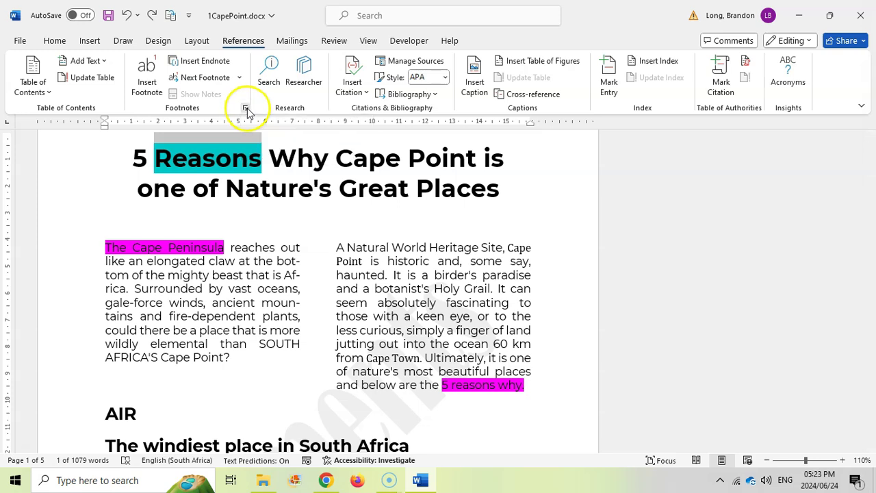
# Insert a footnote with the custom mark @ on the selected word 'Reasons' in the main heading.
pyautogui.click(244, 108)
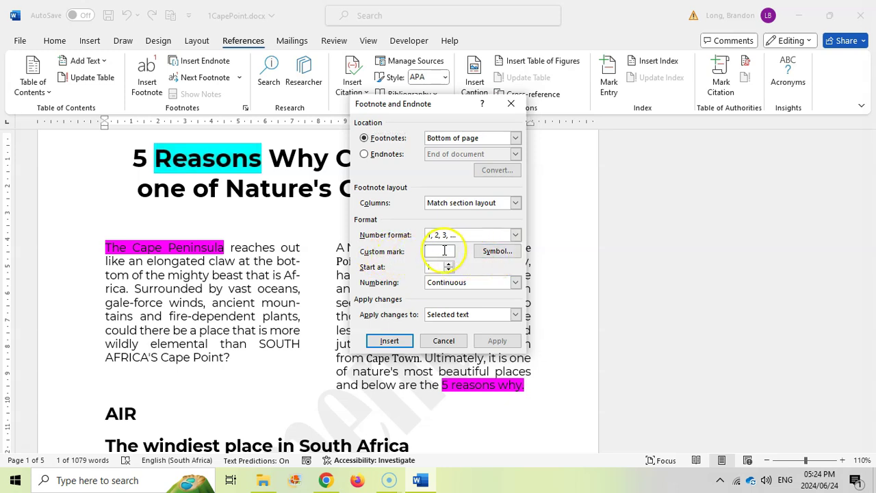
pyautogui.click(448, 252)
pyautogui.write('@')
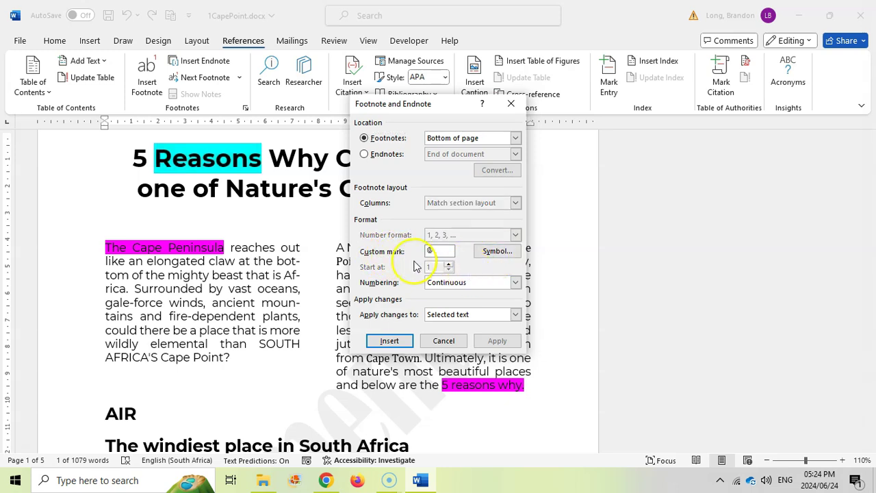
pyautogui.click(389, 341)
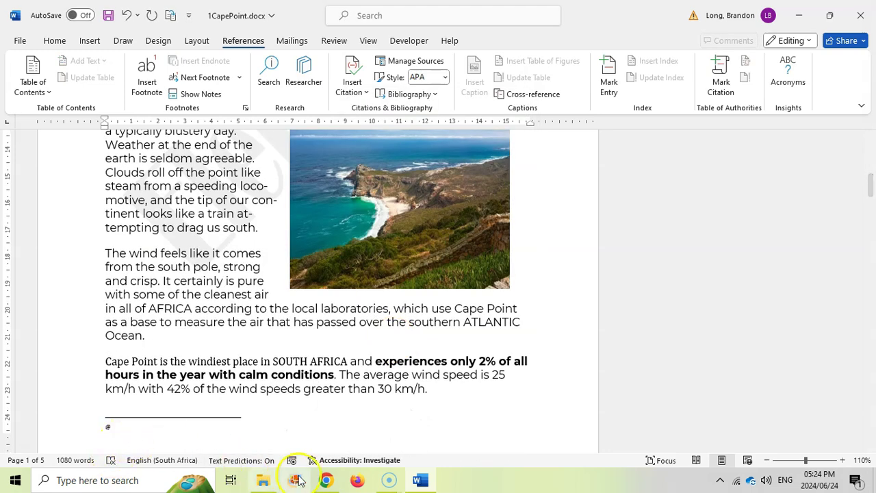
# Enter 'Elements of Life' as the footnote text and check the @ mark on the word 'Reasons' in the heading.
pyautogui.click(326, 481)
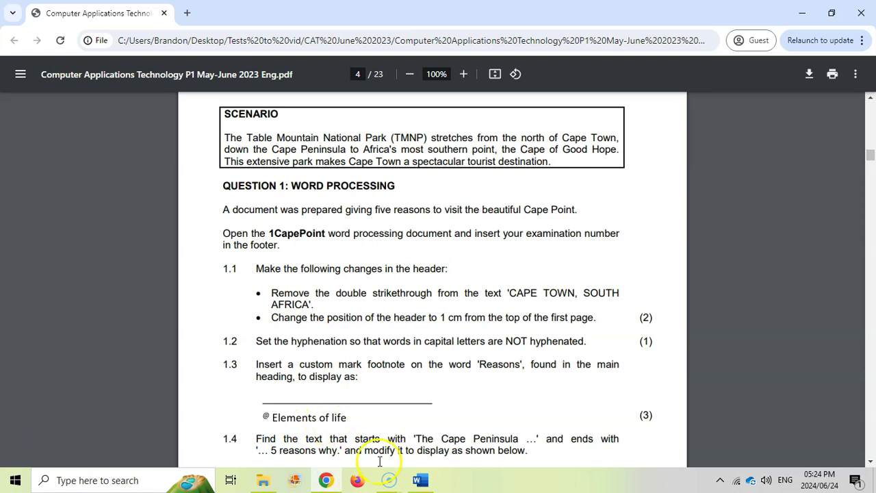
pyautogui.click(420, 481)
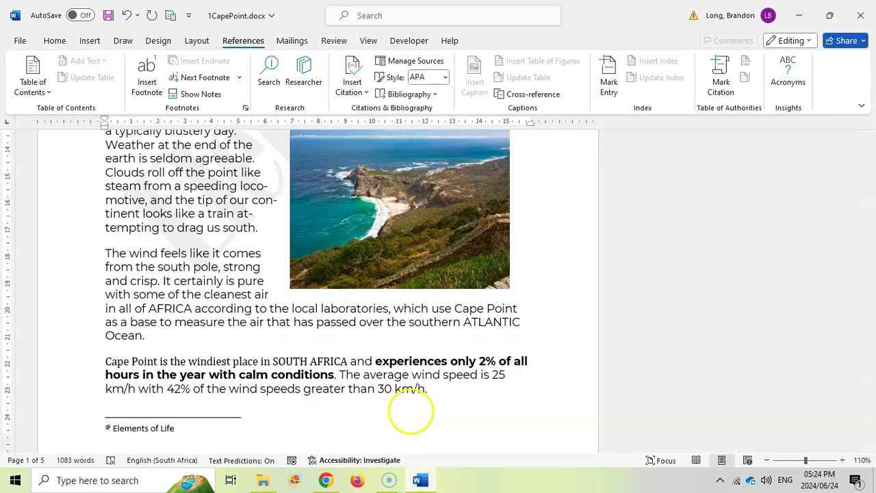
pyautogui.click(411, 411)
pyautogui.scroll(10, 221, 345)
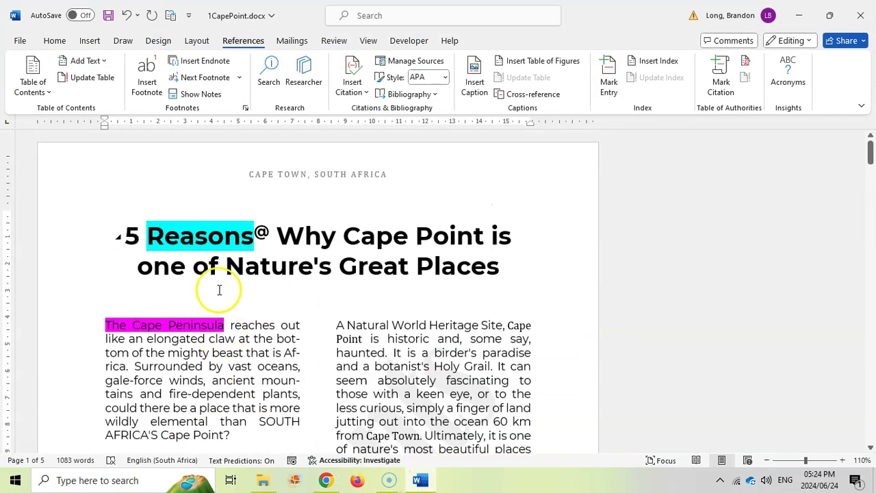
pyautogui.moveTo(264, 232)
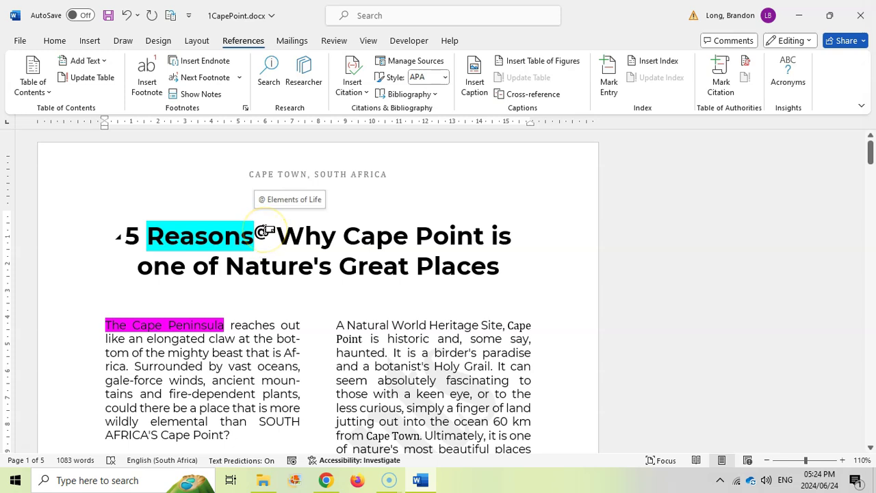
# Read question 1.4 in the exam PDF and select the passage from 'The Cape Peninsula' to '5 reasons why.' in the Word document.
pyautogui.hotkey('alt', 'Tab')
pyautogui.scroll(-2, 324, 352)
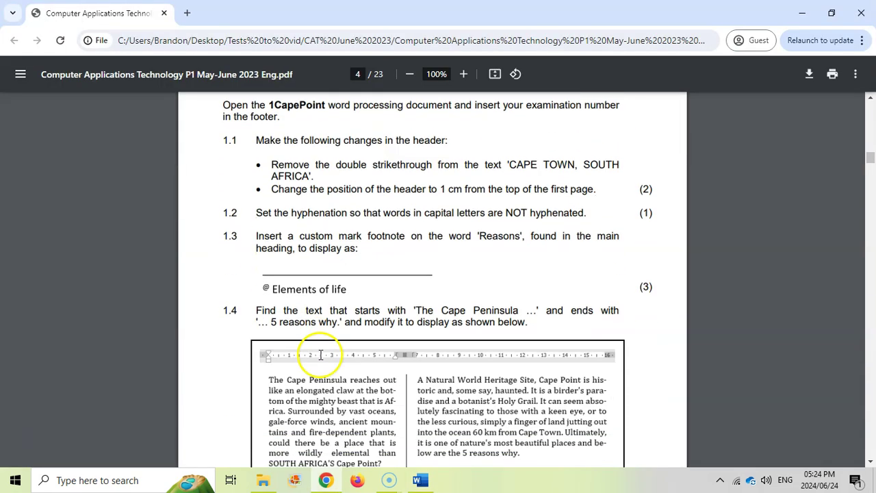
pyautogui.scroll(-2, 268, 322)
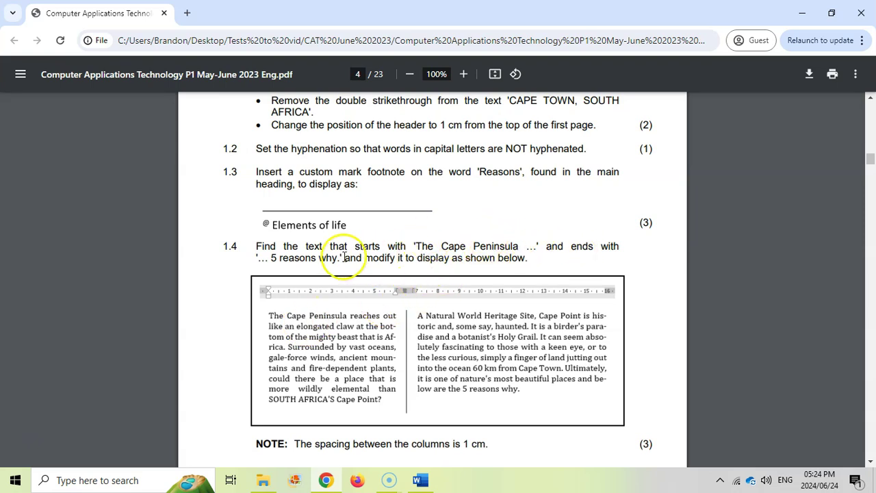
pyautogui.click(423, 476)
pyautogui.scroll(-2, 399, 340)
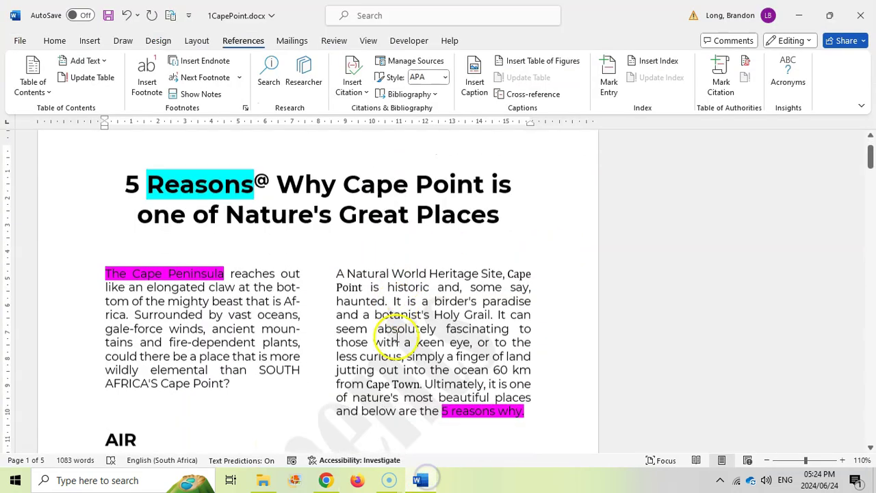
pyautogui.moveTo(108, 259); pyautogui.dragTo(526, 398)
# Check question 1.4's sample layout in the exam PDF and turn on a line between the two columns of the selected Word text.
pyautogui.hotkey('alt', 'Tab')
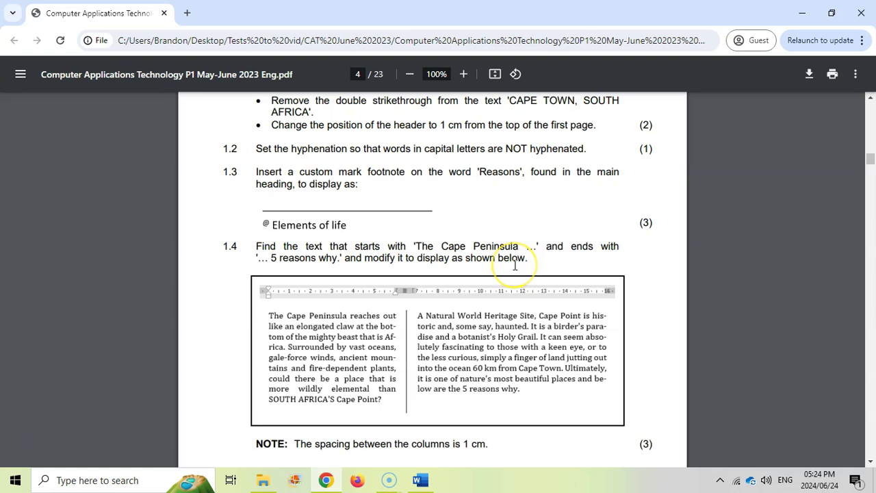
pyautogui.scroll(-1, 515, 265)
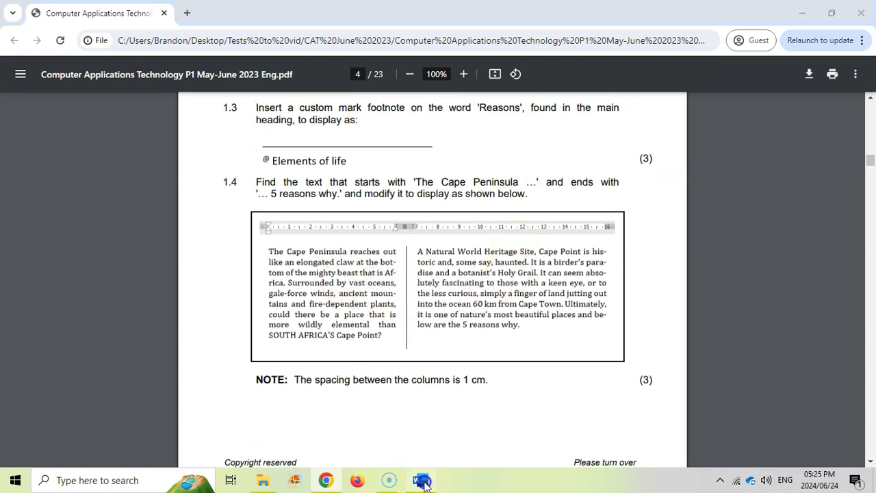
pyautogui.click(423, 482)
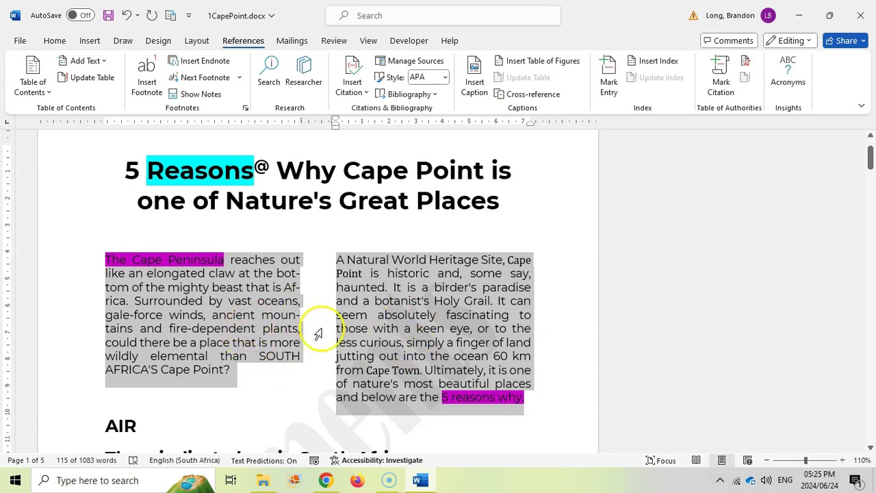
pyautogui.click(326, 480)
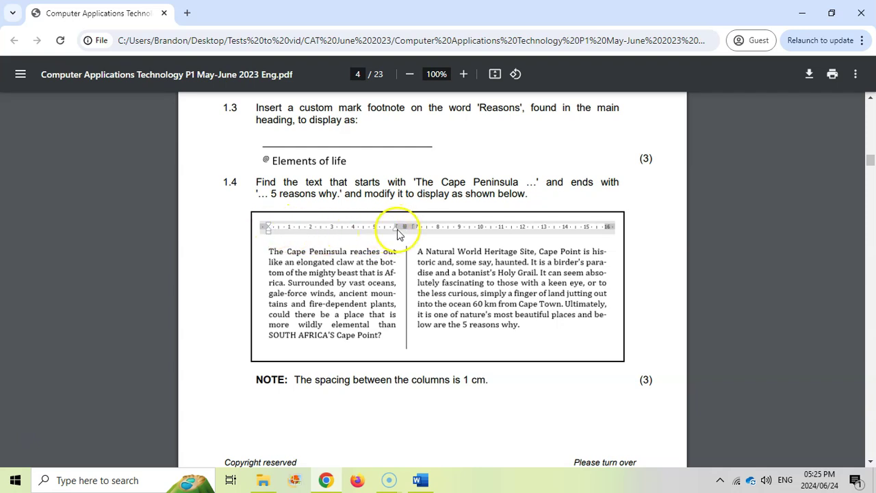
pyautogui.hotkey('alt', 'Tab')
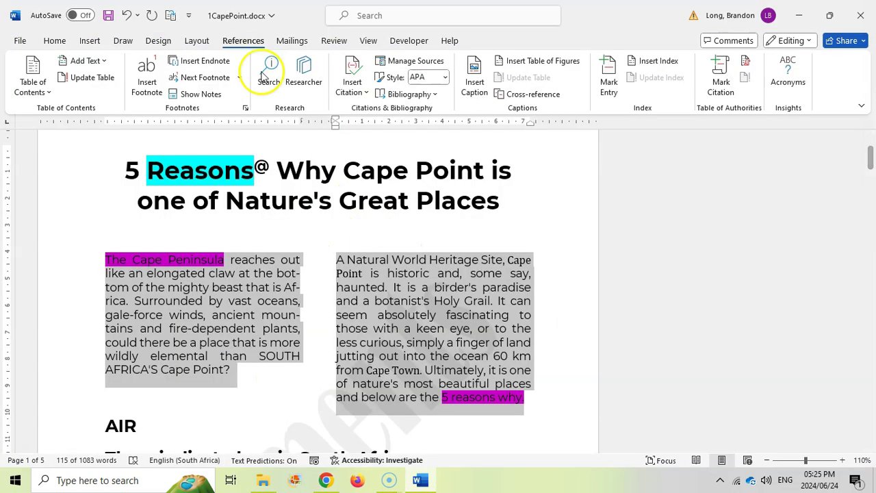
pyautogui.click(198, 41)
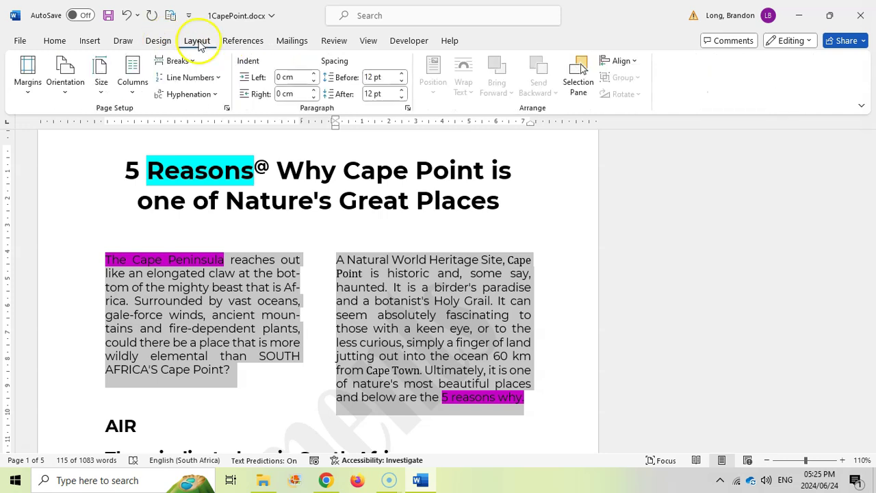
pyautogui.click(133, 82)
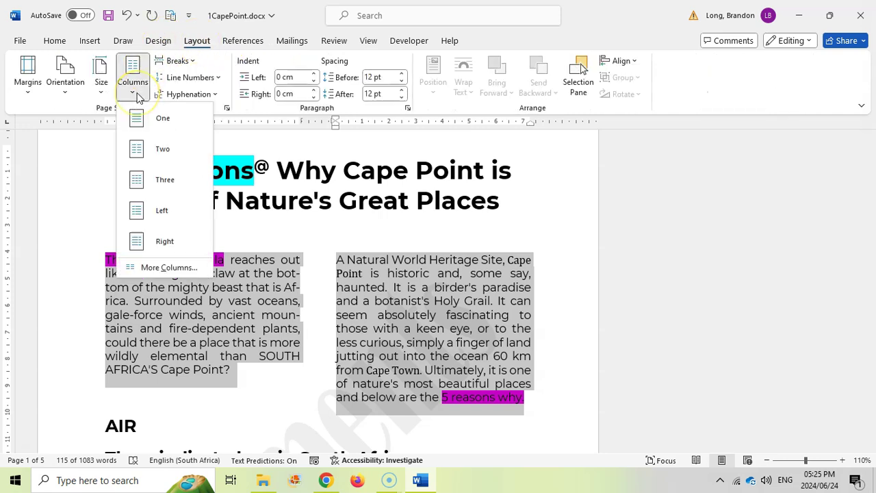
pyautogui.click(167, 267)
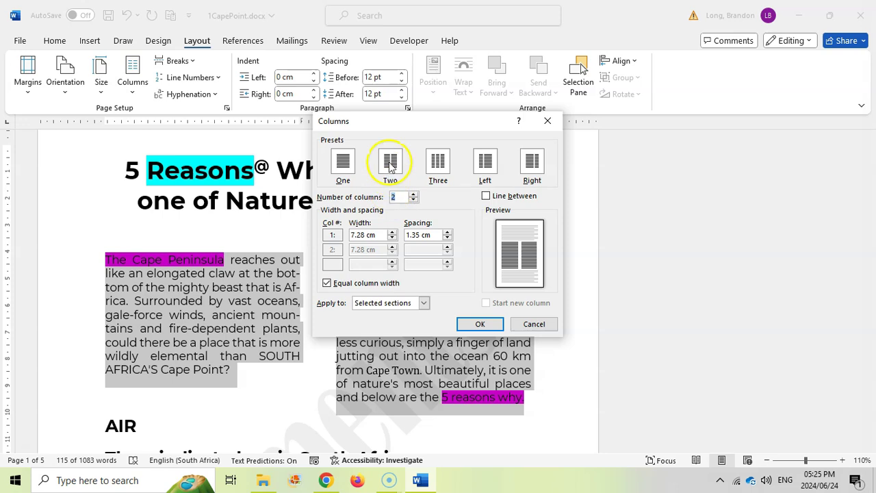
pyautogui.click(486, 196)
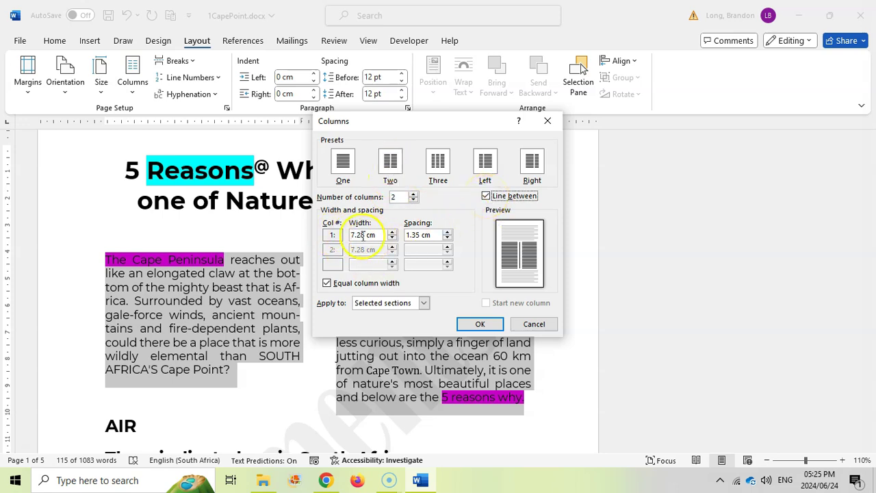
# Apply unequal column widths with a 6 cm first column and 1 cm spacing, and compare the result with the exam PDF.
pyautogui.click(328, 284)
pyautogui.doubleClick(365, 235)
pyautogui.write('6')
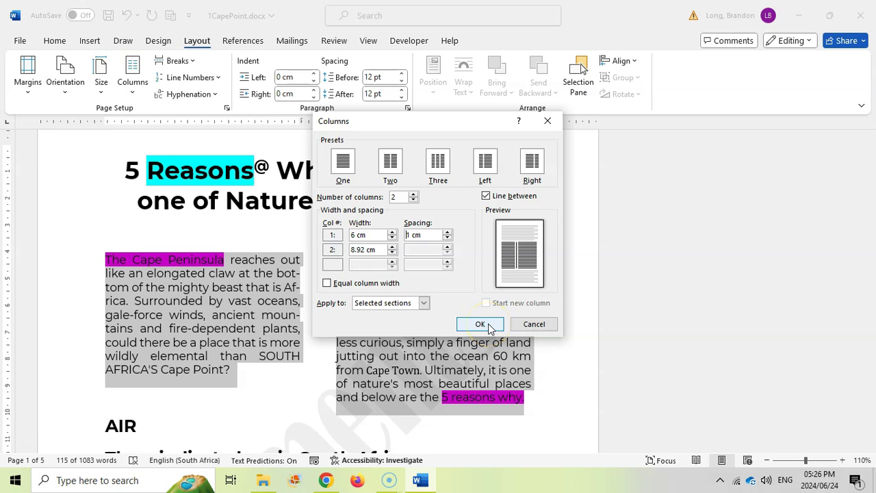
pyautogui.click(481, 324)
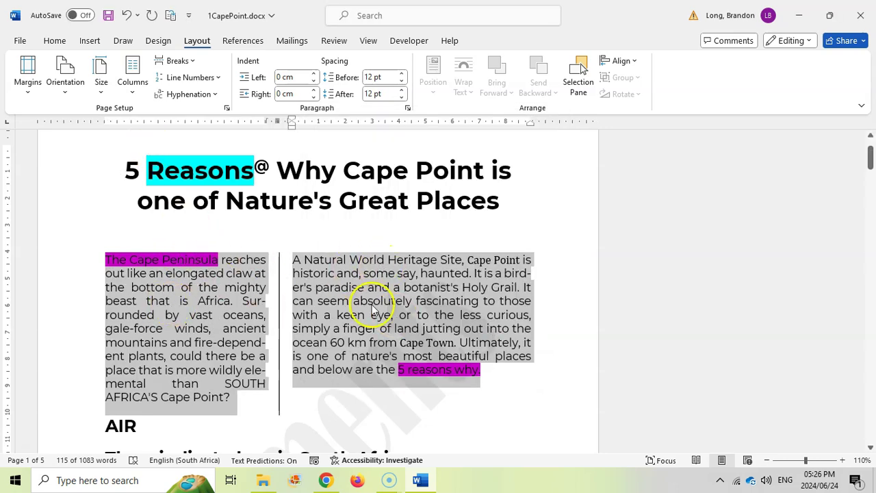
pyautogui.click(326, 480)
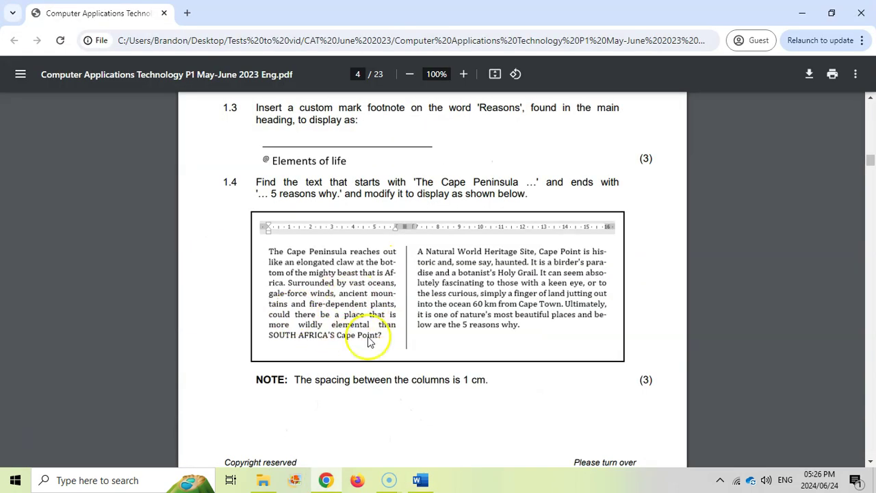
pyautogui.hotkey('alt', 'Tab')
pyautogui.click(327, 480)
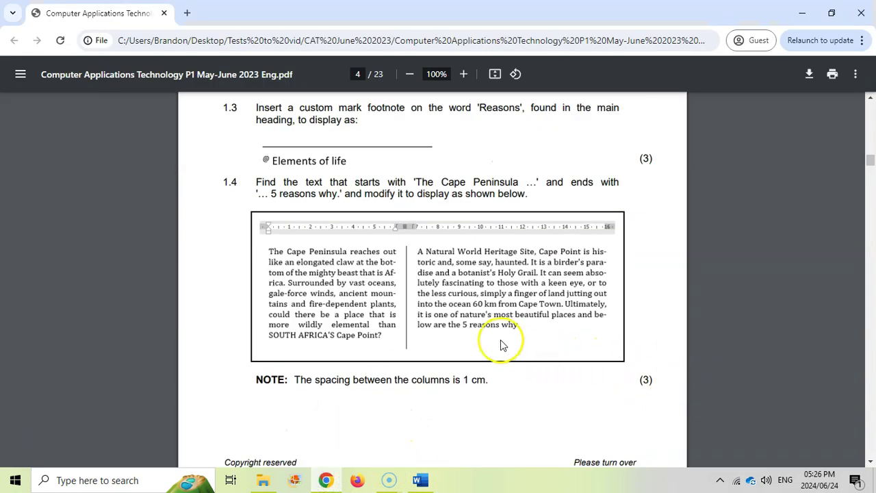
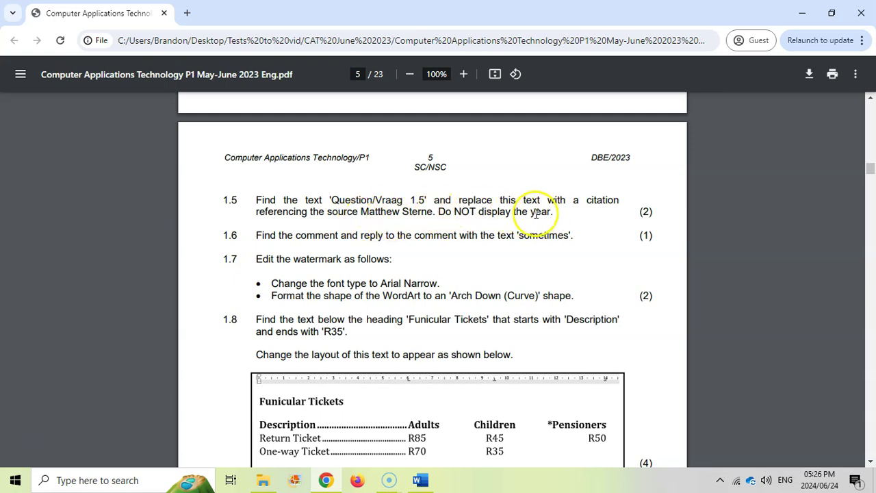
# Replace the text 'Question/Vraag 1.5' in the Word document with a citation of the source '5 Reasons Why Cape Point is one of Nature's Great Places'.
pyautogui.hotkey('alt', 'Tab')
pyautogui.scroll(-10, 363, 262)
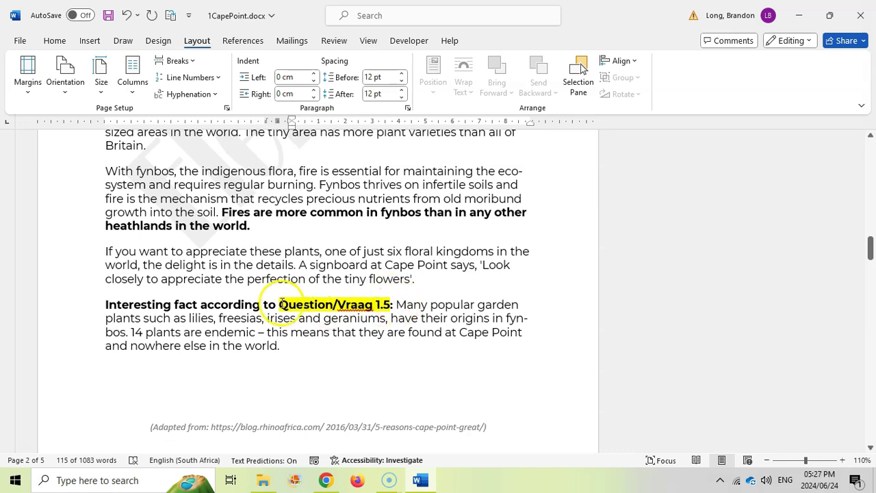
pyautogui.moveTo(288, 304); pyautogui.dragTo(392, 304)
pyautogui.click(243, 41)
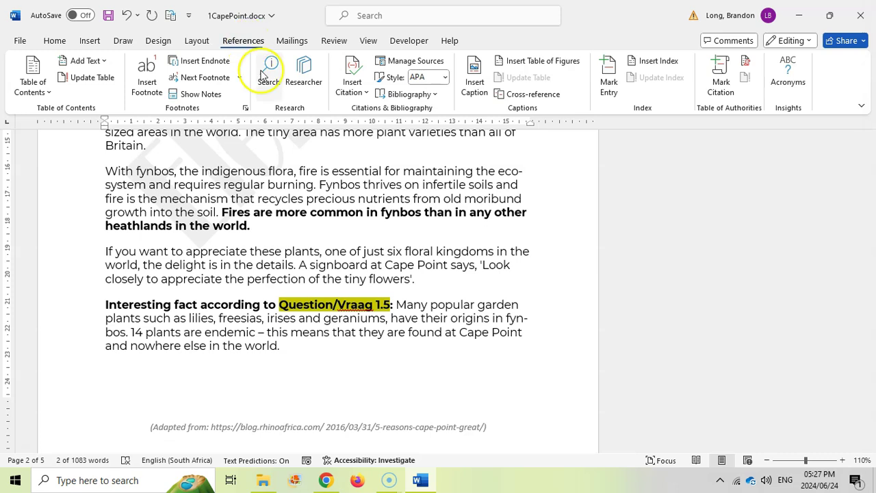
pyautogui.click(366, 94)
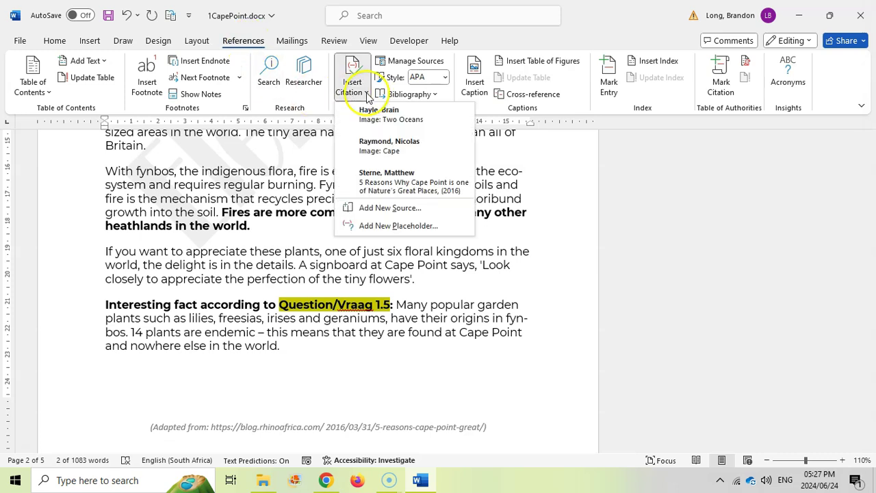
pyautogui.click(380, 178)
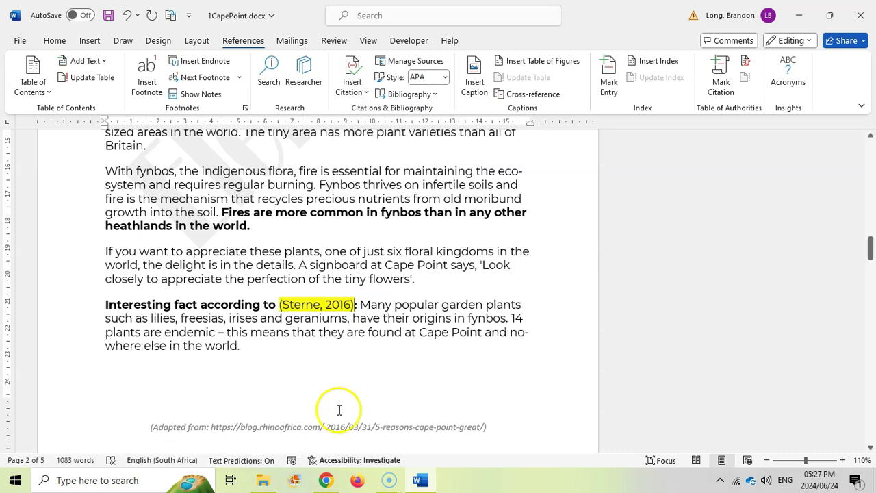
# Edit the inserted citation in the 'Interesting fact' paragraph to suppress the year.
pyautogui.rightClick(339, 304)
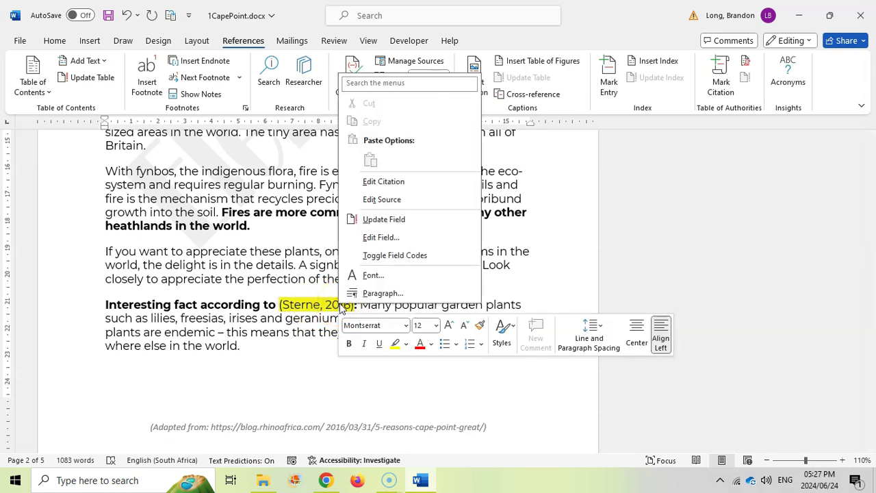
pyautogui.click(391, 182)
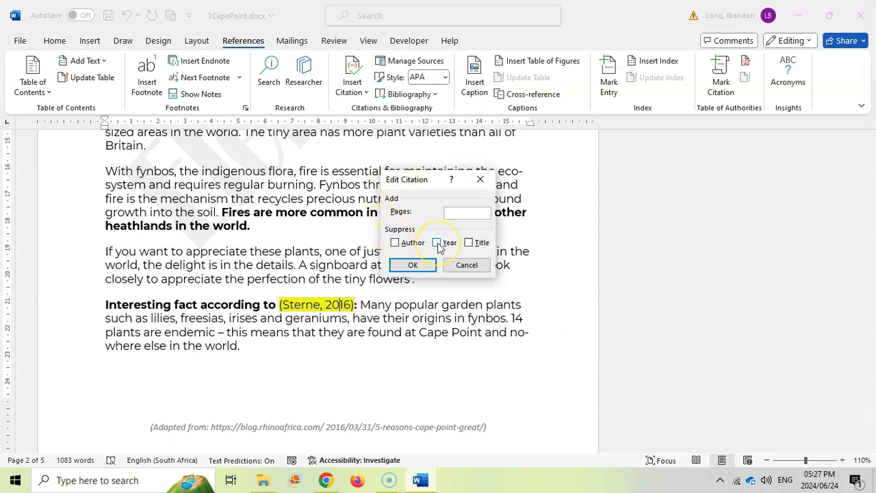
pyautogui.click(426, 266)
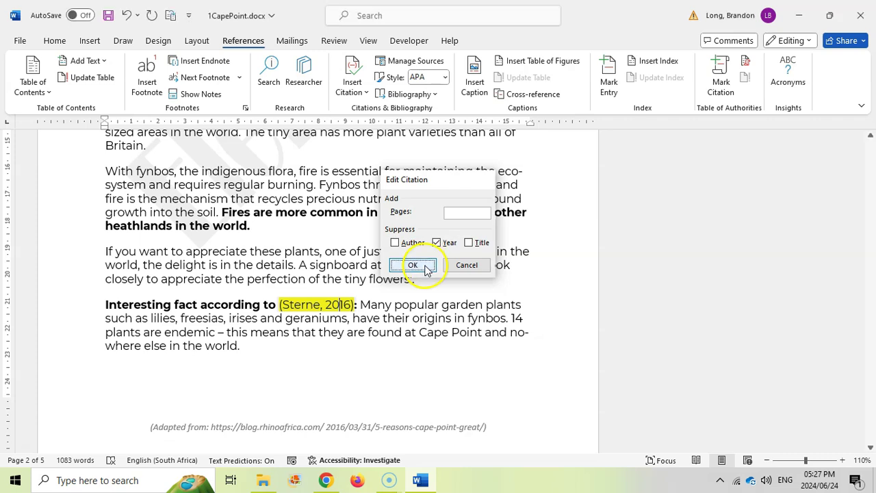
# Check question 1.6 in the exam PDF, list the Word document's comments and go to 'A meeting of two oceans...'.
pyautogui.hotkey('alt', 'Tab')
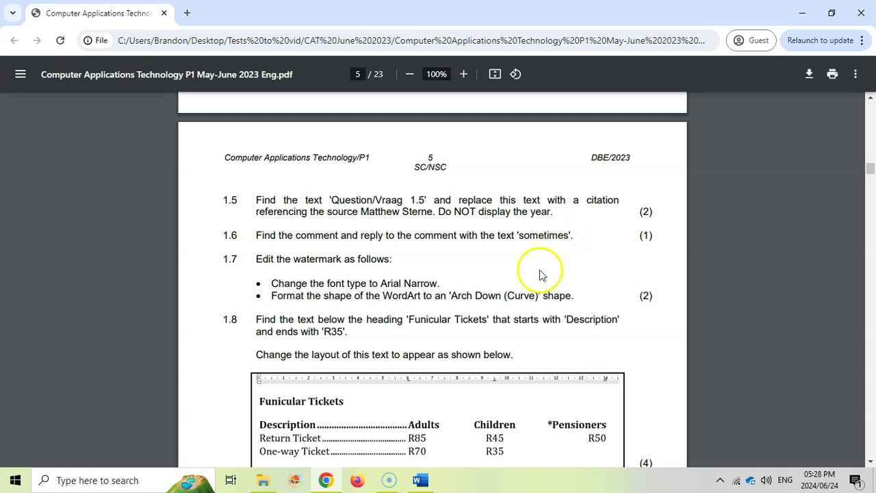
pyautogui.click(423, 480)
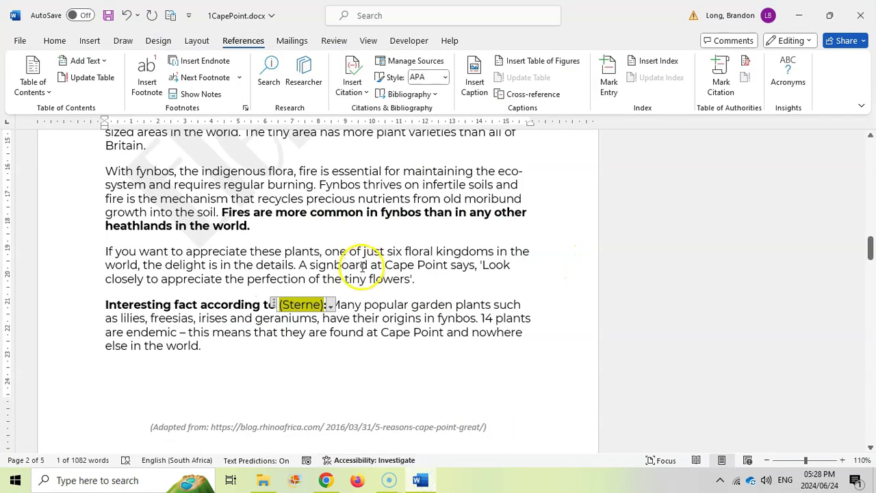
pyautogui.scroll(-1, 363, 267)
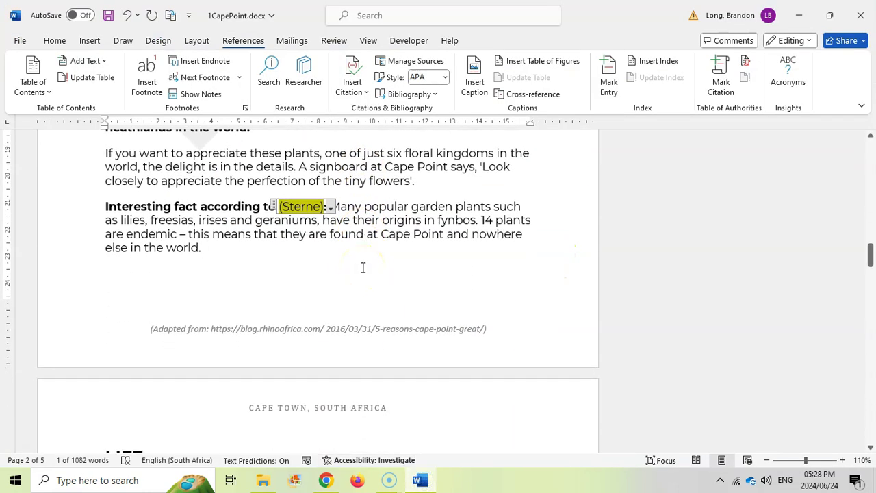
pyautogui.click(337, 43)
pyautogui.click(498, 77)
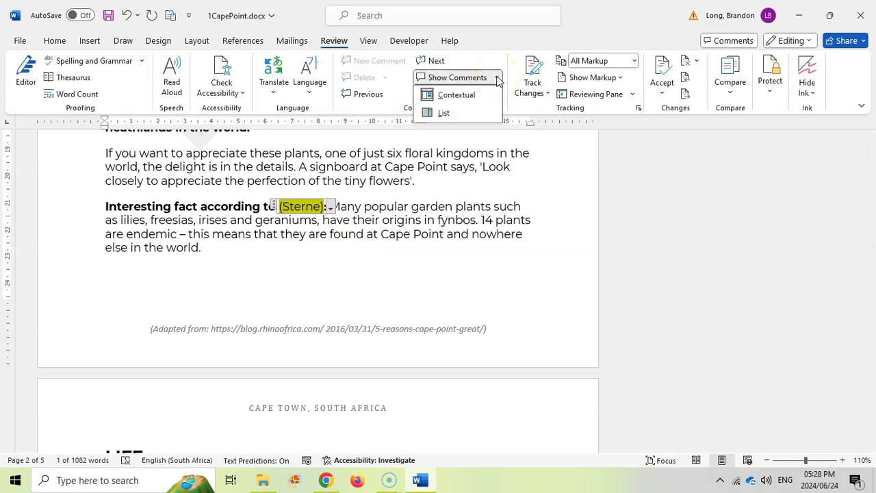
pyautogui.click(445, 114)
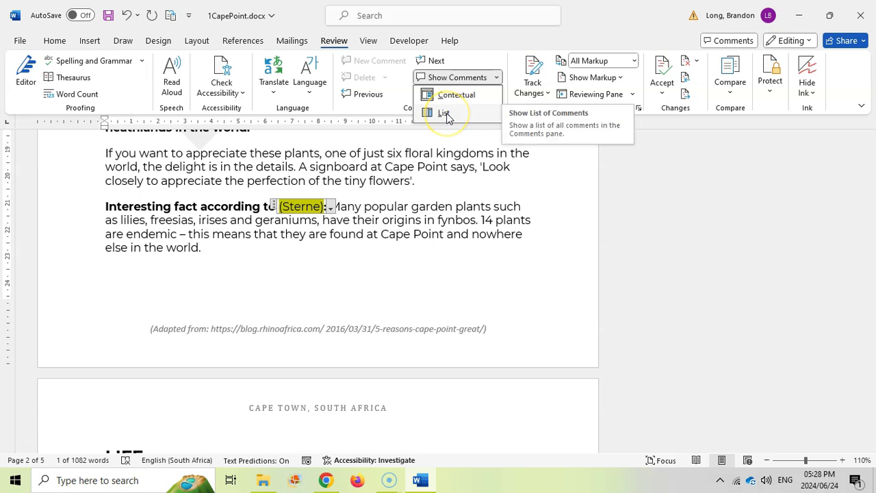
pyautogui.click(740, 212)
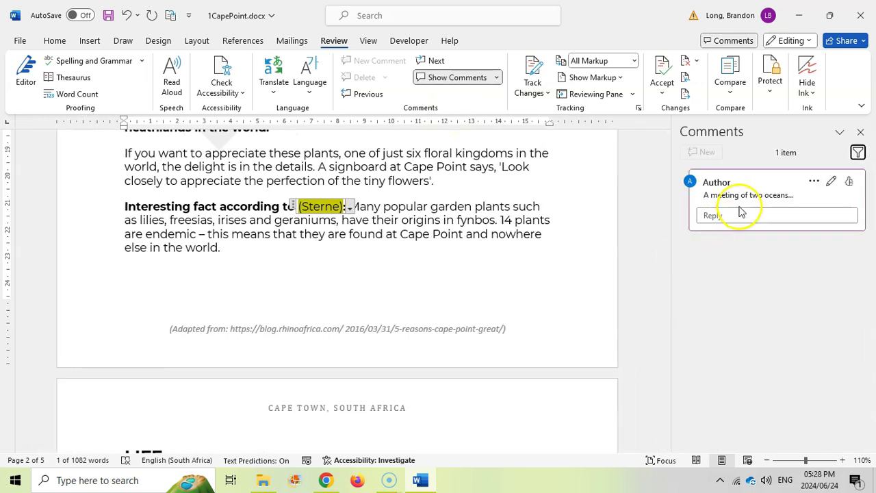
pyautogui.click(745, 194)
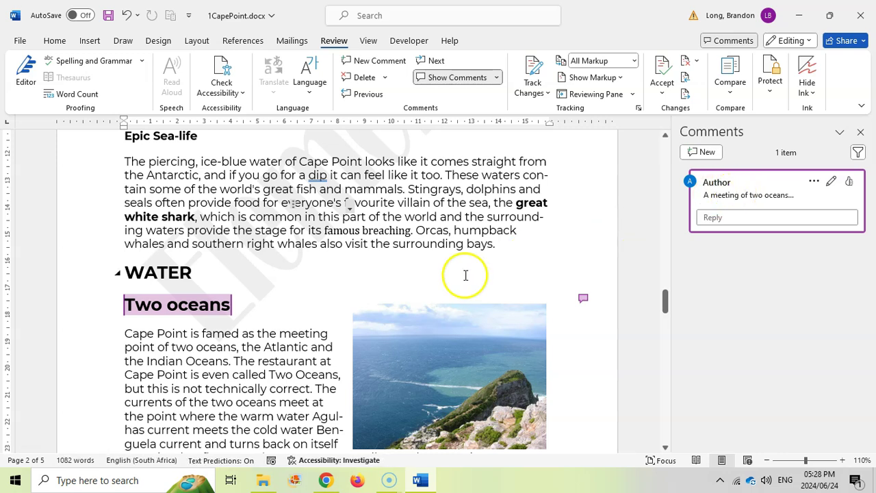
# Post the reply 'Sometimes' to the comment on the 'Two oceans' heading and switch the comments to the contextual view.
pyautogui.click(735, 217)
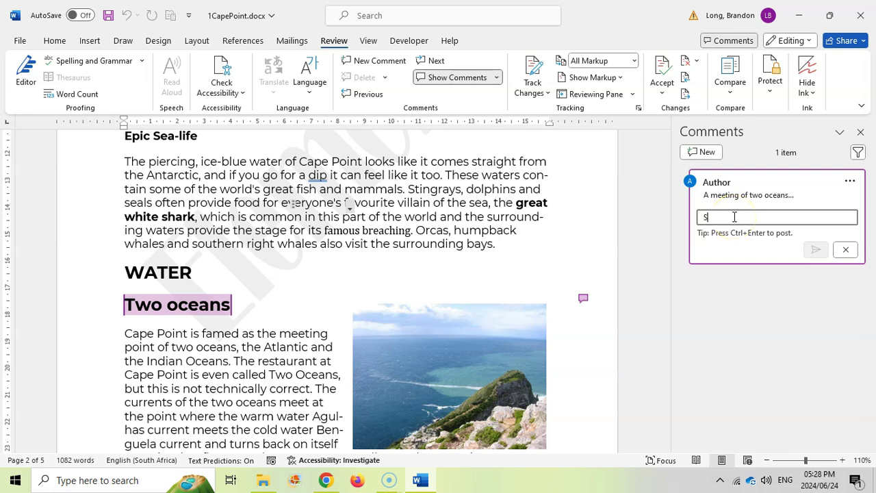
pyautogui.click(815, 251)
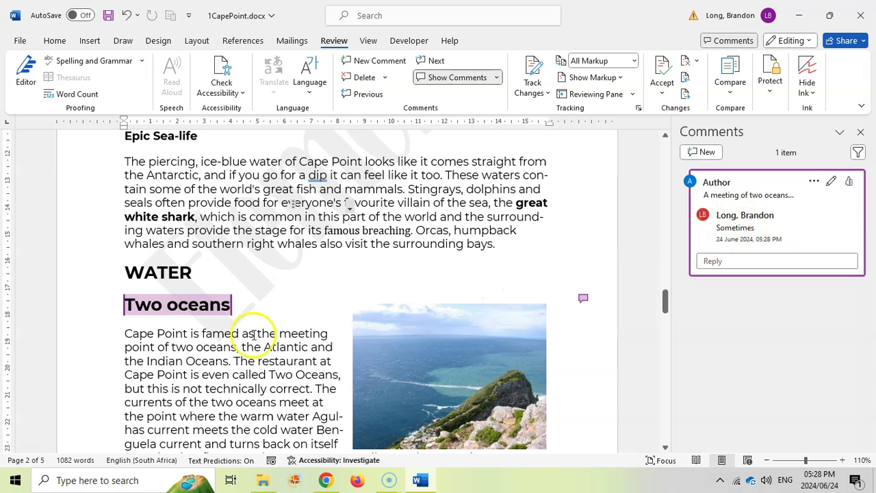
pyautogui.click(496, 78)
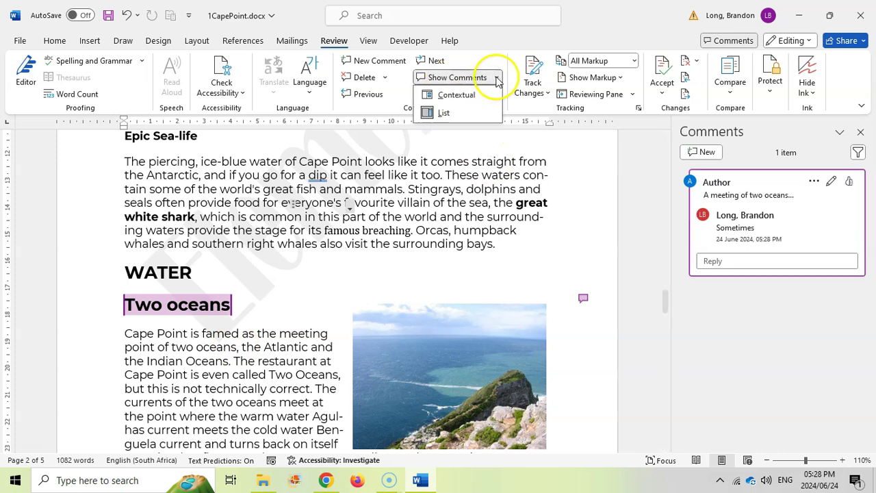
pyautogui.click(467, 96)
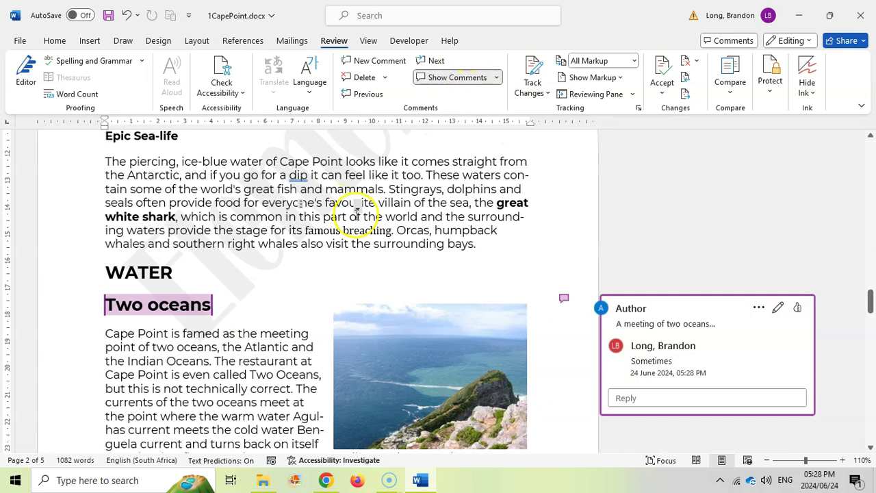
# Change the font of the 'Elements' text watermark in 1CapePoint.docx to Arial Narrow.
pyautogui.hotkey('alt', 'Tab')
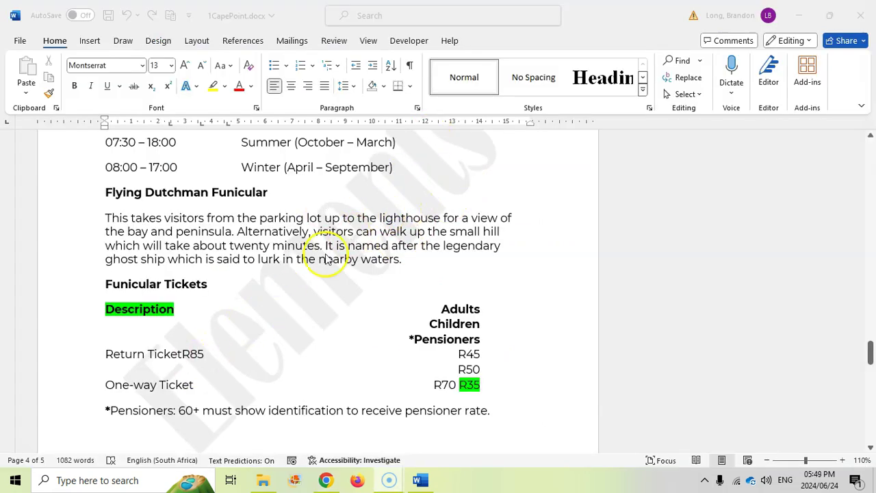
pyautogui.scroll(-12, 327, 252)
pyautogui.scroll(-5, 348, 249)
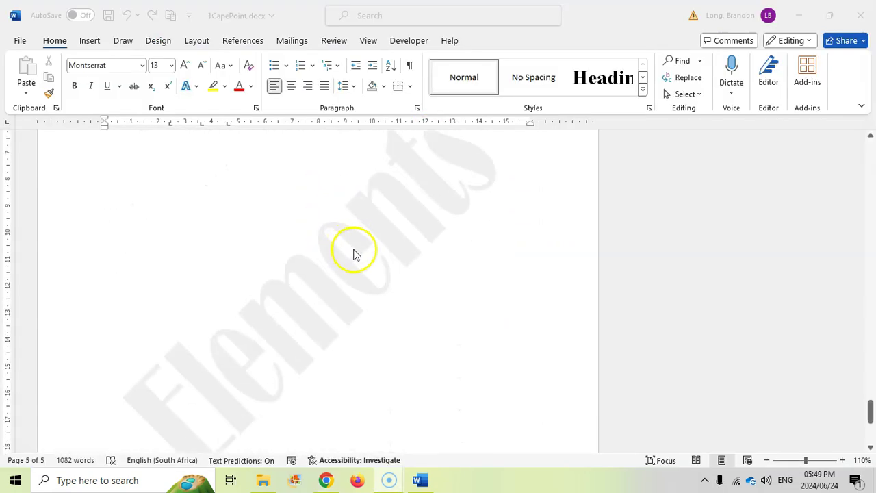
pyautogui.click(159, 42)
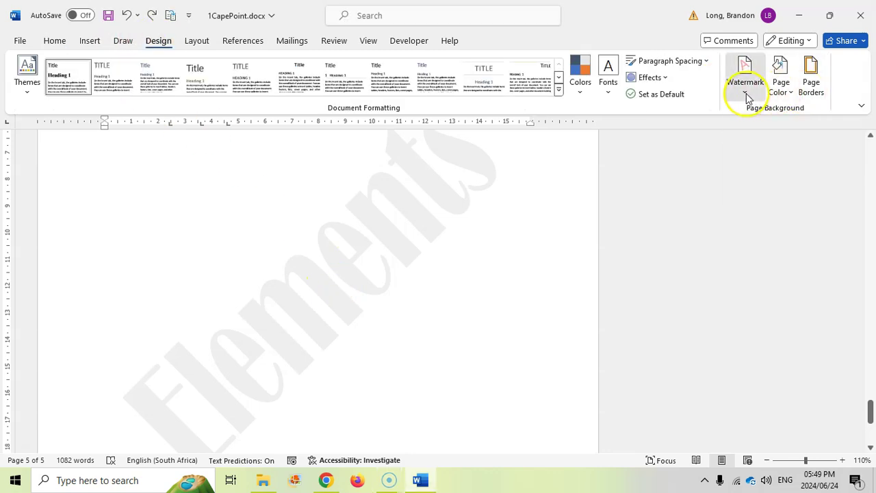
pyautogui.click(746, 96)
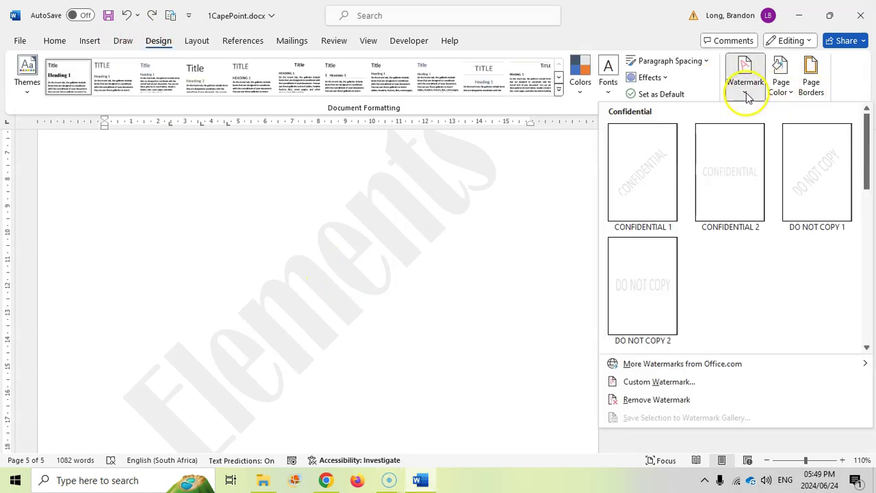
pyautogui.click(669, 384)
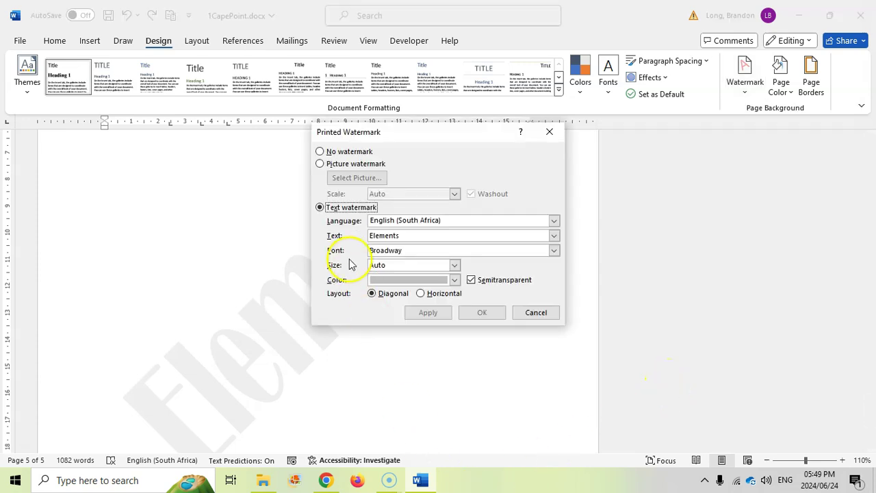
pyautogui.click(554, 252)
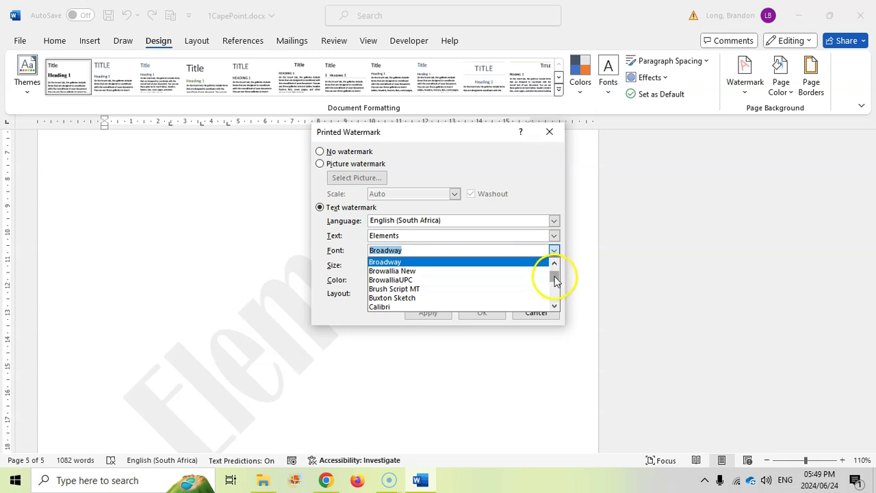
pyautogui.scroll(10, 555, 281)
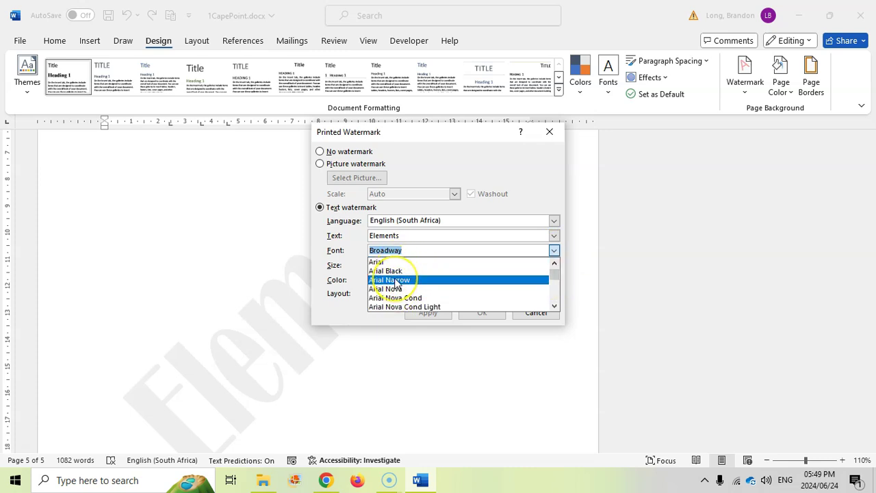
pyautogui.click(396, 280)
pyautogui.click(428, 313)
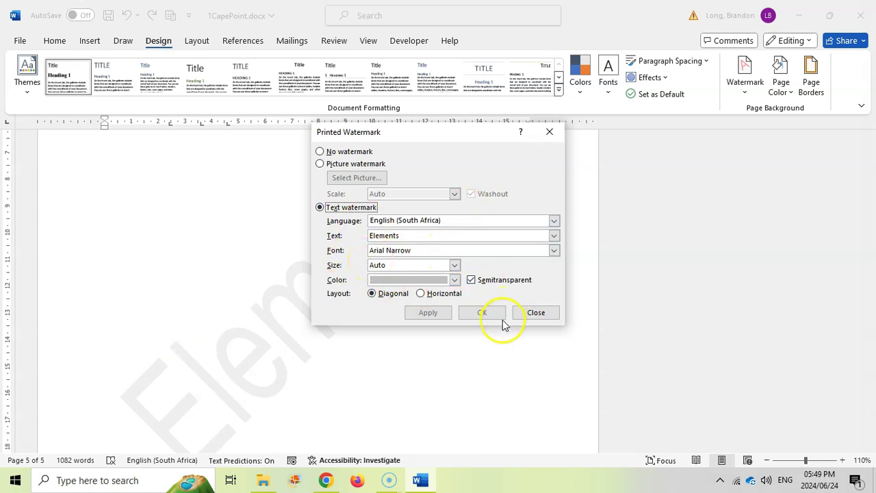
pyautogui.click(531, 313)
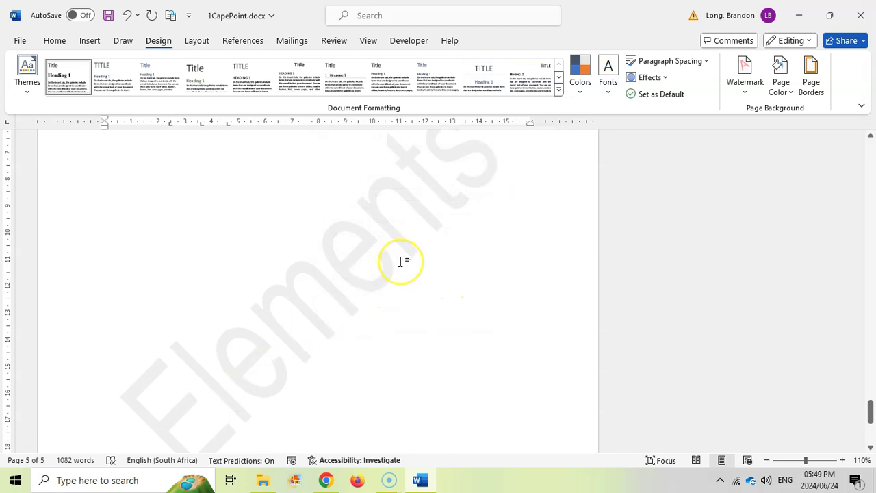
# Open the header on page 5 and change the 'Elements' watermark's WordArt shape to Arch Down (Curve).
pyautogui.click(744, 96)
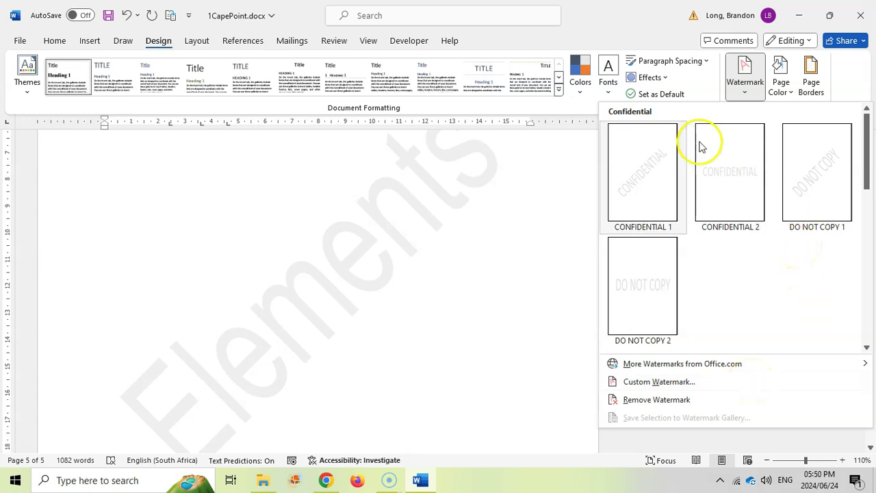
pyautogui.click(562, 200)
pyautogui.scroll(1, 215, 373)
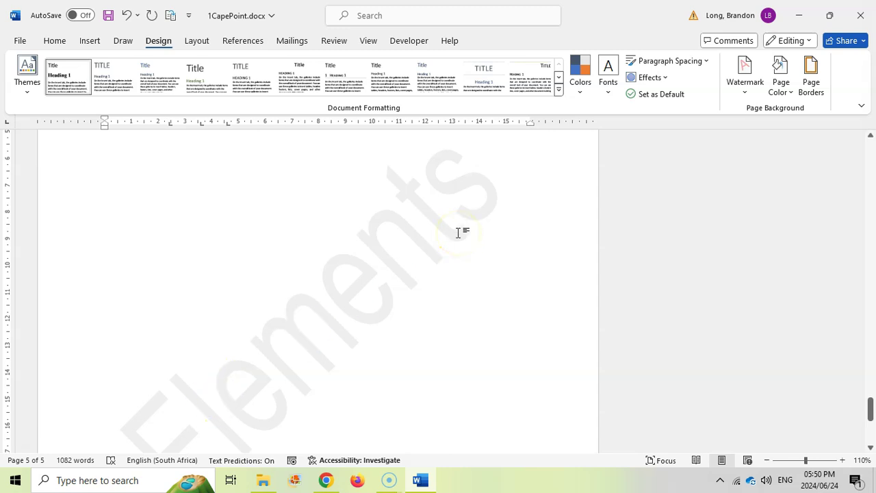
pyautogui.scroll(5, 458, 235)
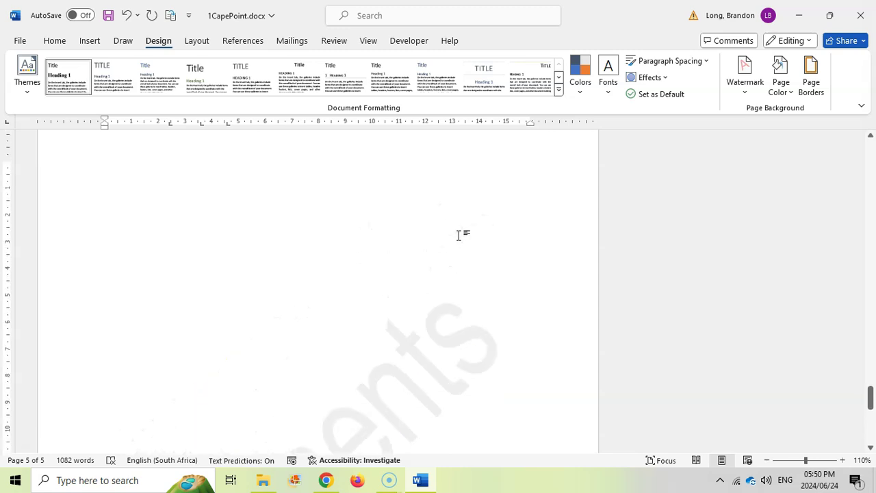
pyautogui.doubleClick(466, 188)
pyautogui.click(304, 185)
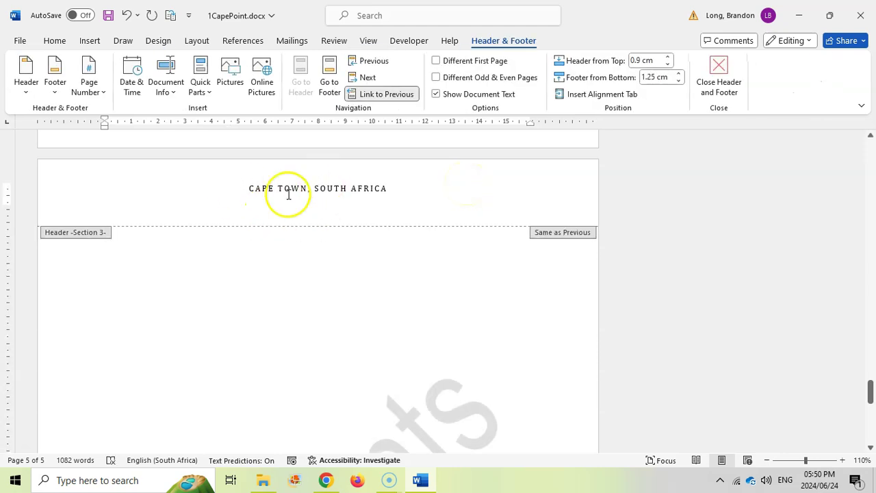
pyautogui.press('Home')
pyautogui.scroll(-5, 460, 189)
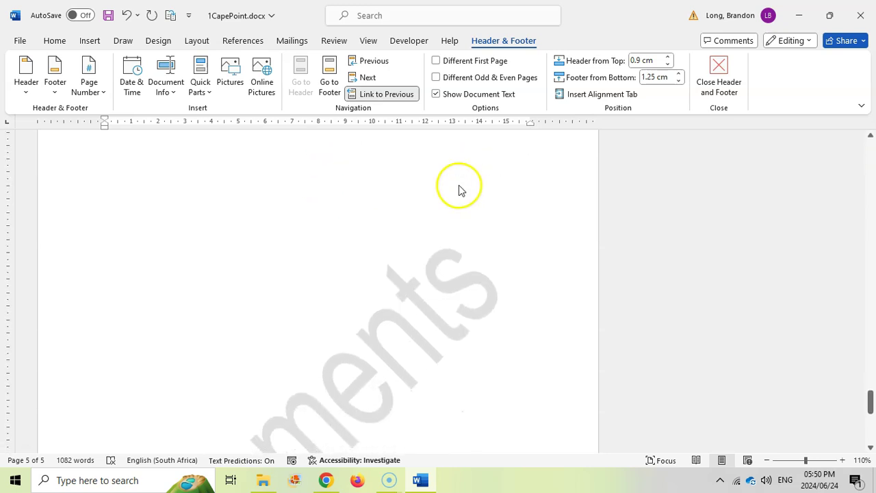
pyautogui.click(382, 293)
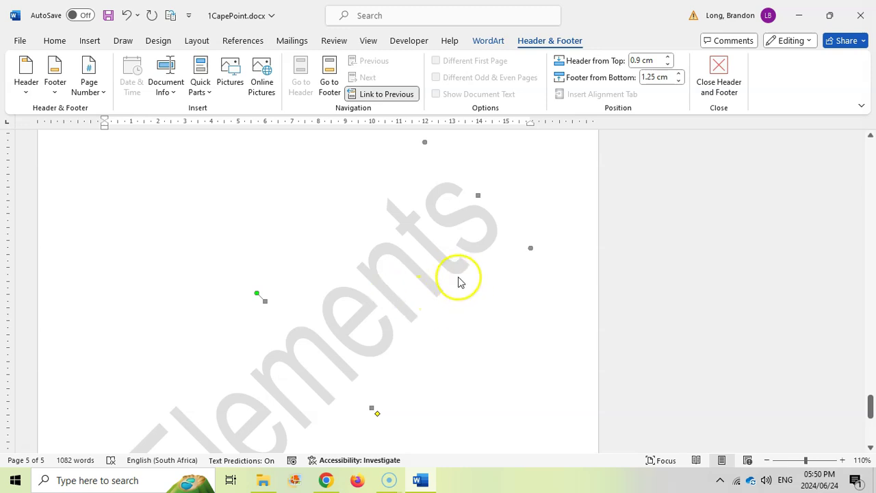
pyautogui.click(489, 41)
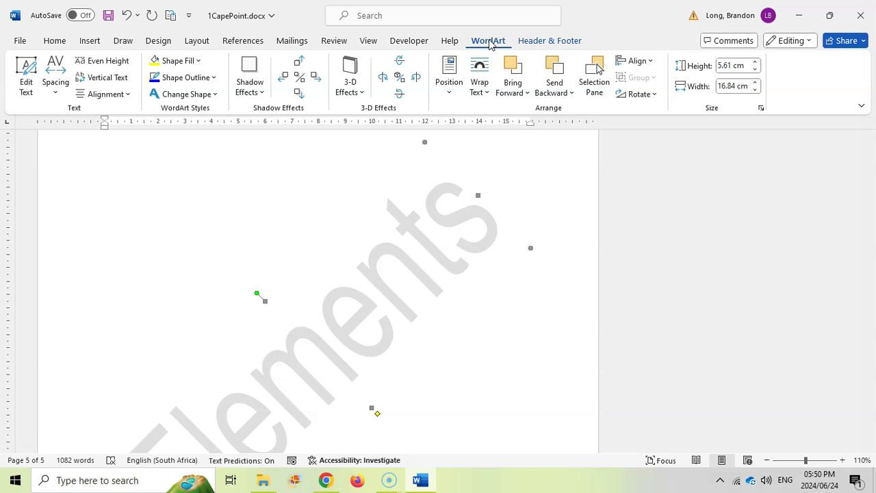
pyautogui.click(215, 94)
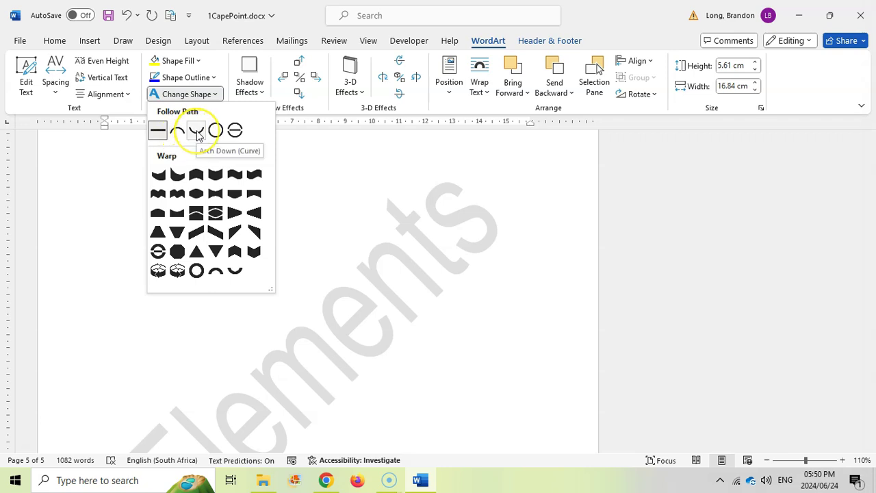
pyautogui.click(196, 131)
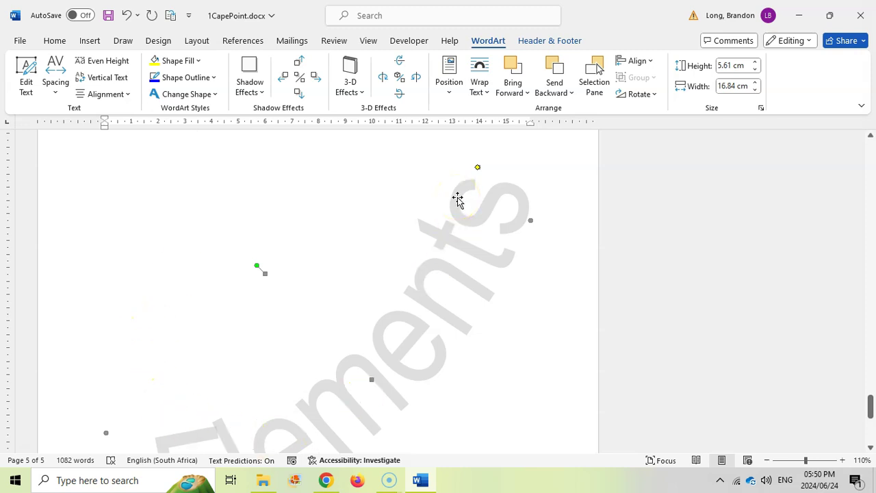
# Look over the reshaped watermark on page 5 and return from the header to the document body.
pyautogui.scroll(-3, 438, 195)
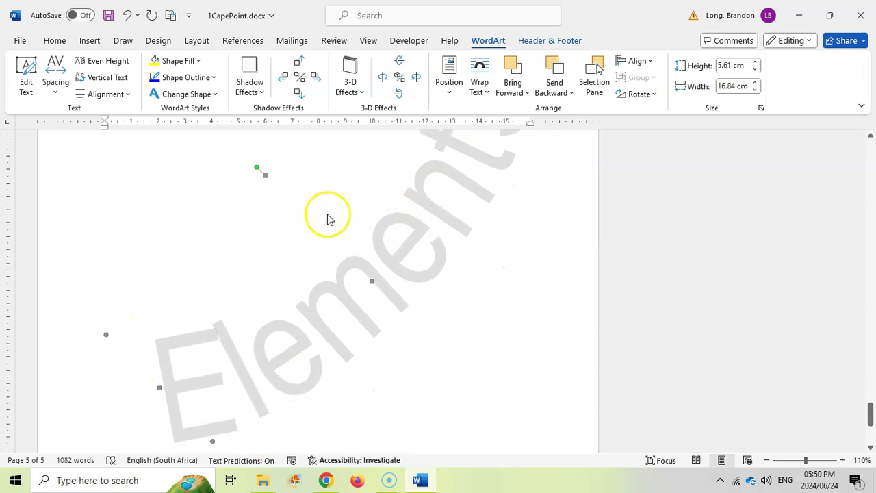
pyautogui.scroll(5, 327, 218)
pyautogui.scroll(1, 327, 218)
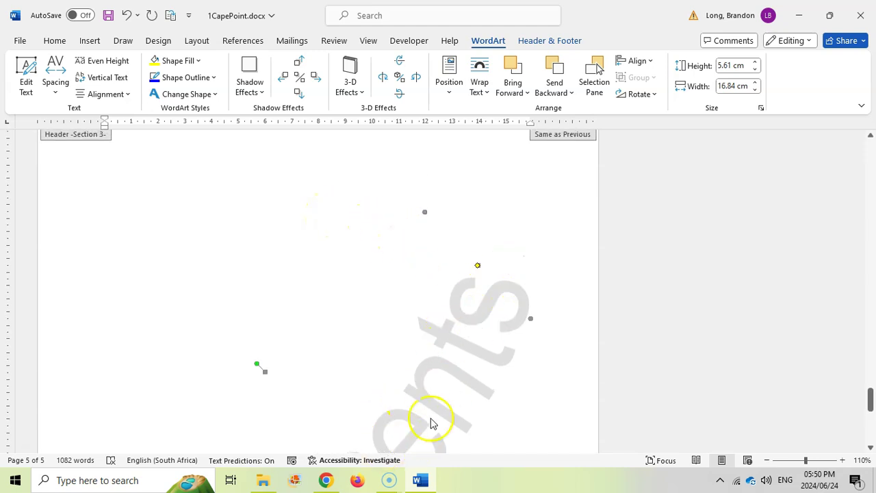
pyautogui.scroll(3, 487, 274)
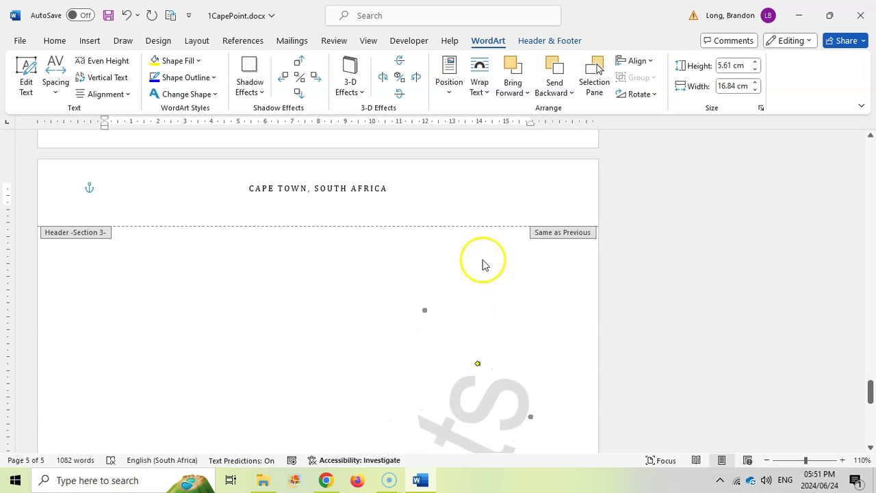
pyautogui.doubleClick(579, 280)
pyautogui.scroll(-3, 461, 245)
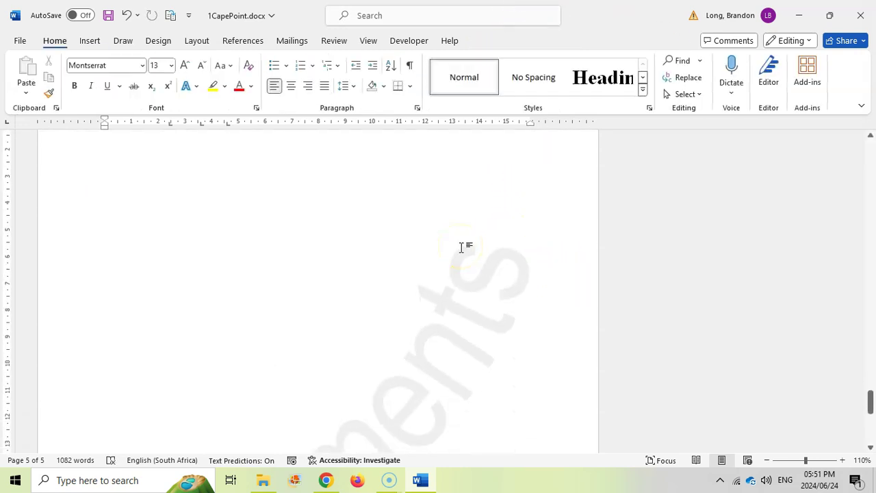
pyautogui.scroll(2, 462, 247)
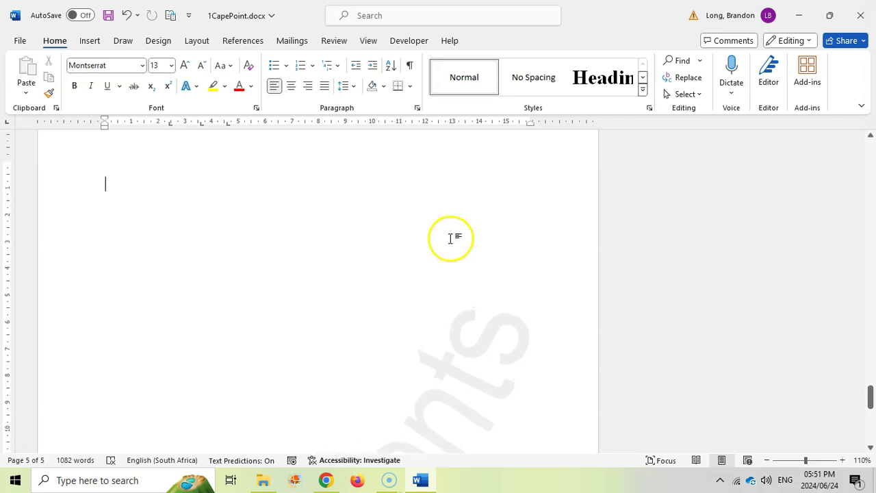
# Reopen the header on page 5 and select the curved 'Elements' watermark.
pyautogui.scroll(3, 480, 215)
pyautogui.doubleClick(486, 213)
pyautogui.scroll(-3, 488, 220)
pyautogui.scroll(-1, 479, 274)
pyautogui.click(473, 348)
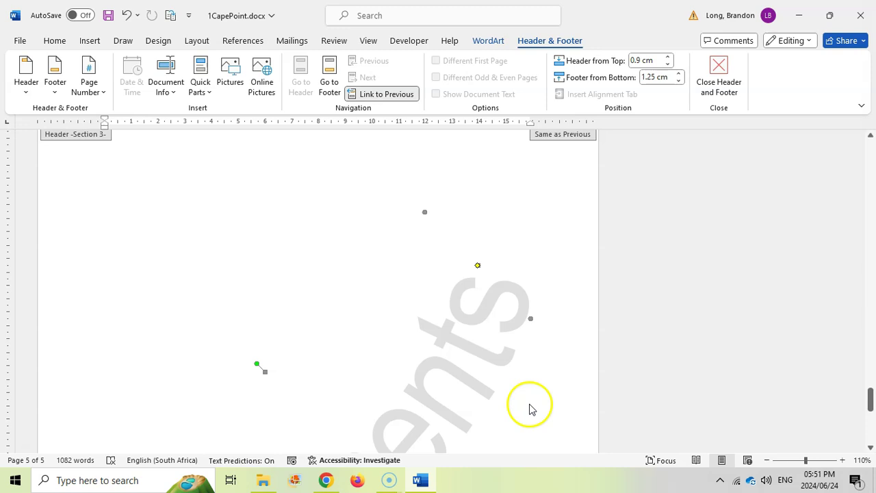
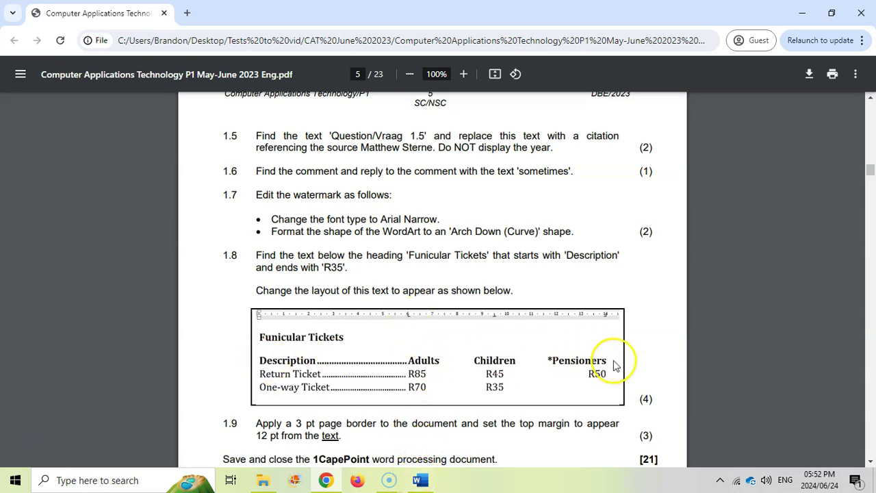
# In the Word document, add a left tab stop at 6 cm to the 'Funicular Tickets' lines from 'Description' to 'R35'.
pyautogui.click(437, 483)
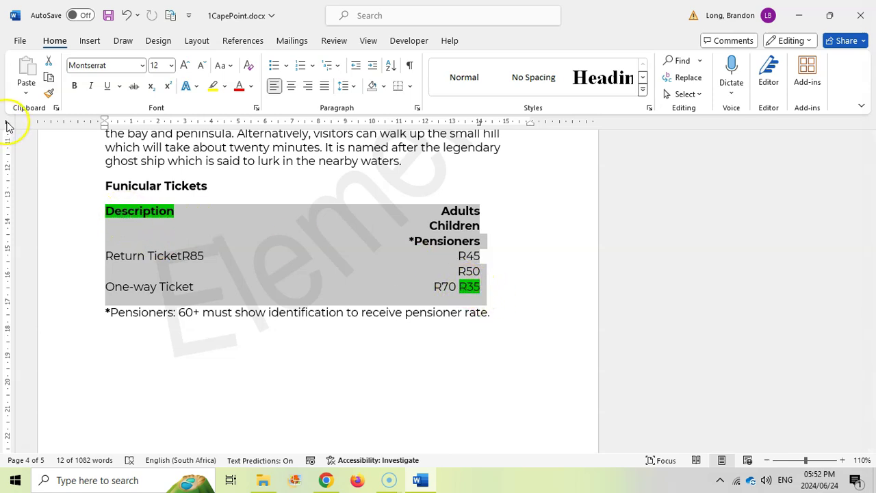
pyautogui.click(266, 124)
pyautogui.moveTo(268, 129); pyautogui.dragTo(263, 128)
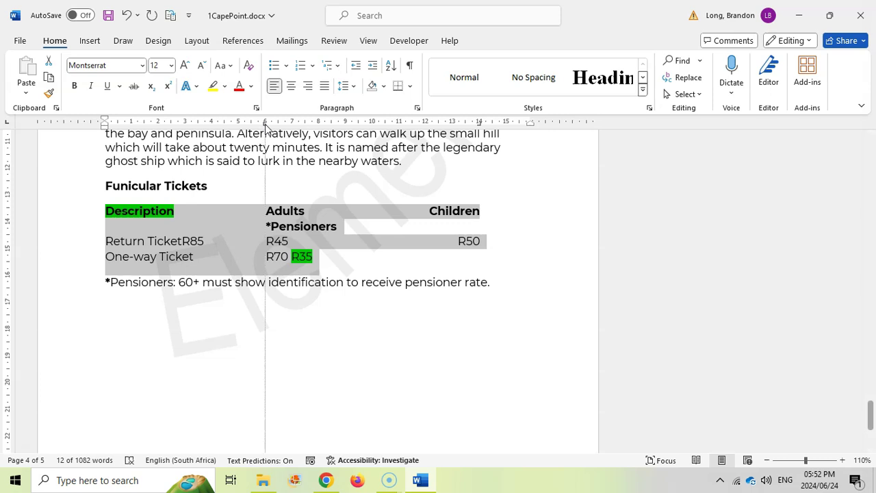
# Check the tab layout of question 1.8 in the exam PDF and add a centred tab stop at 9.5 cm to the ticket lines.
pyautogui.doubleClick(266, 125)
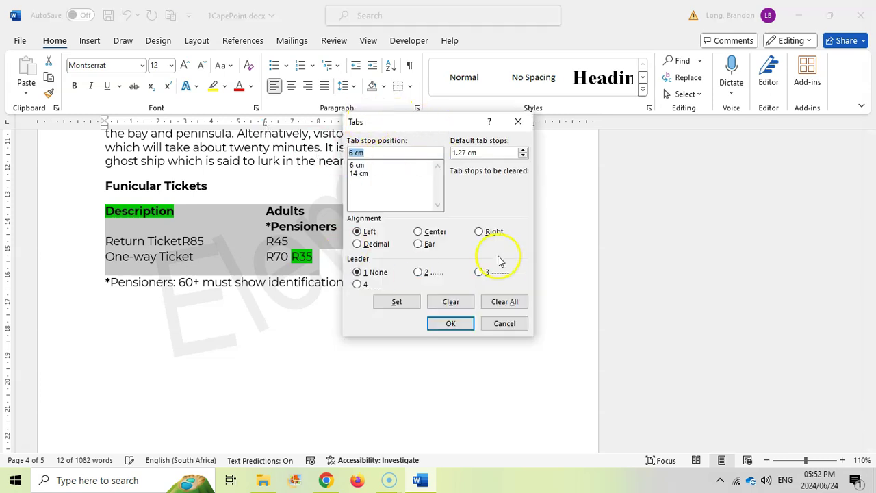
pyautogui.moveTo(415, 125); pyautogui.dragTo(447, 200)
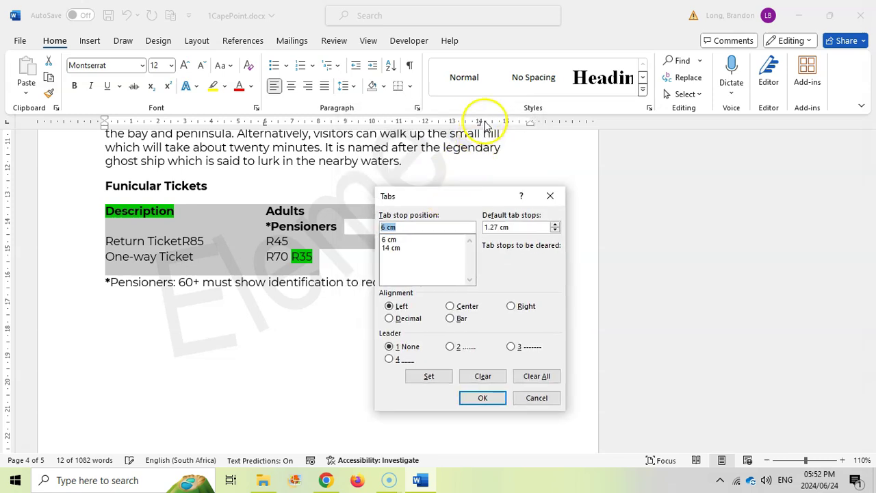
pyautogui.click(390, 248)
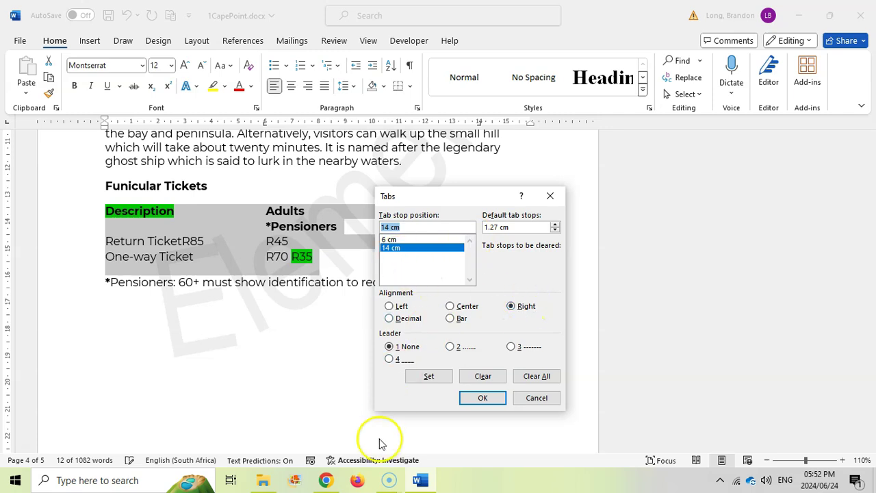
pyautogui.click(325, 480)
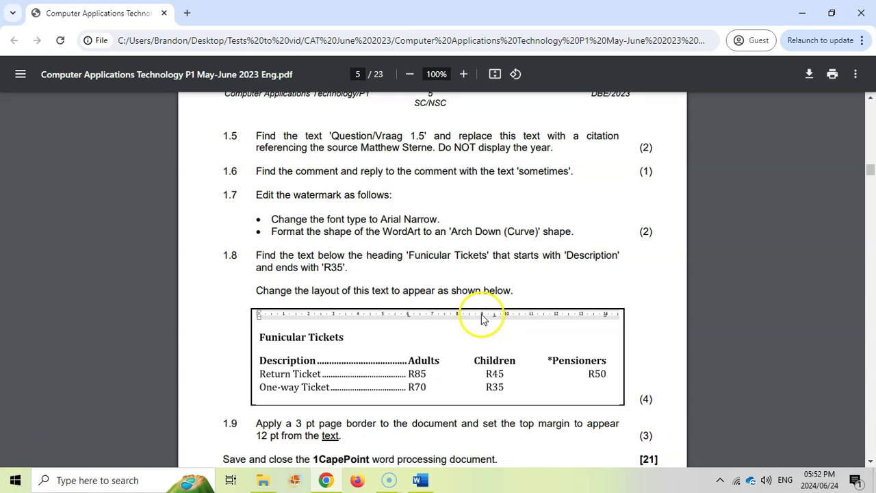
pyautogui.click(421, 480)
pyautogui.click(408, 226)
pyautogui.moveTo(409, 226); pyautogui.dragTo(388, 231)
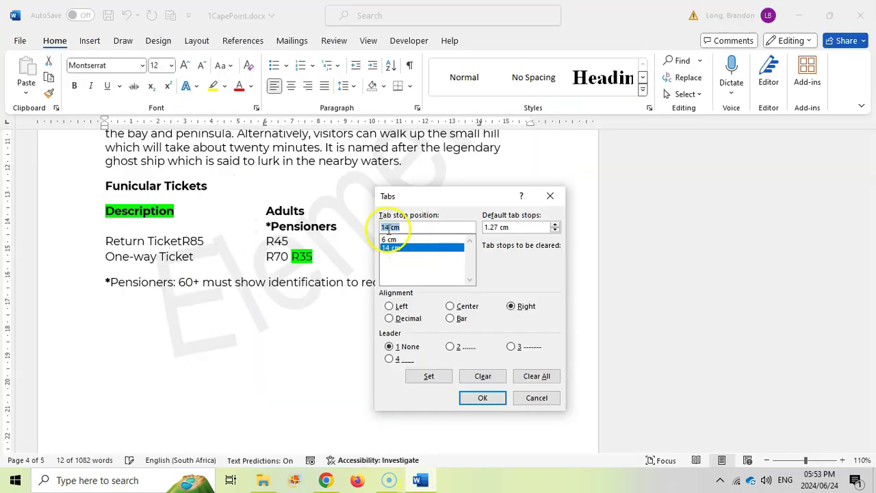
pyautogui.write('9.5')
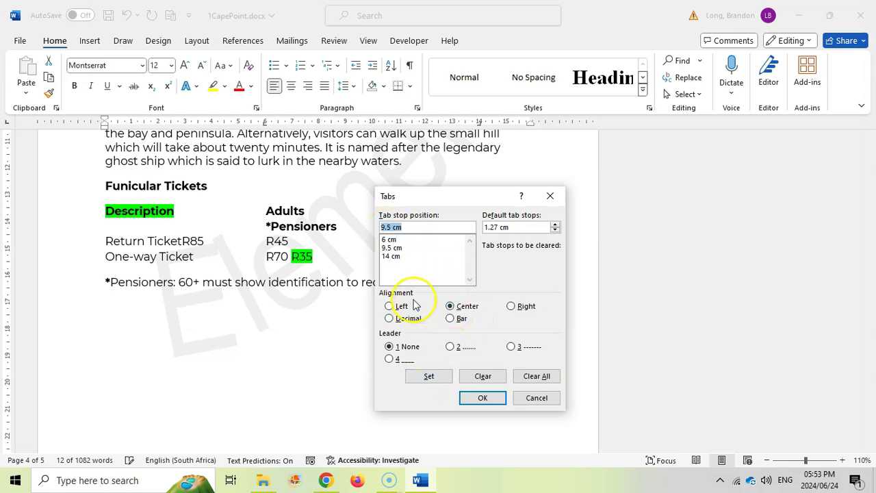
# Review the alignment and leader settings of the tab stops at 6 cm, 9.5 cm and 14 cm.
pyautogui.click(389, 240)
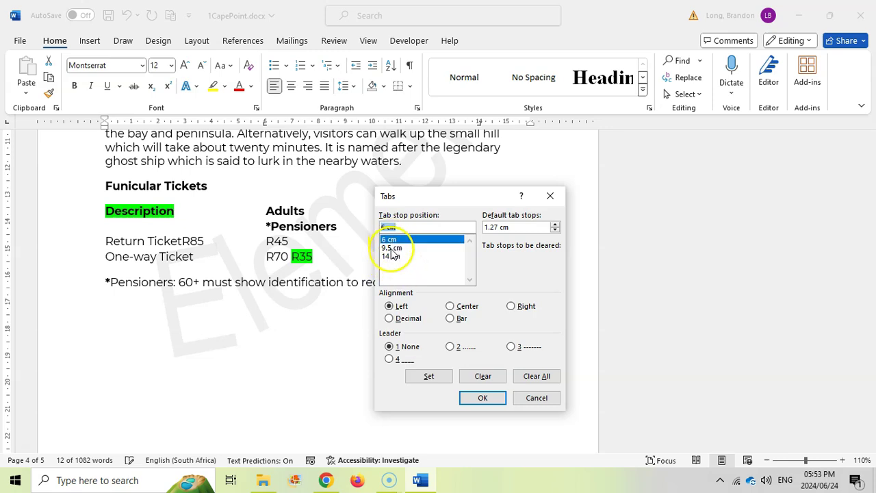
pyautogui.click(393, 249)
pyautogui.click(392, 257)
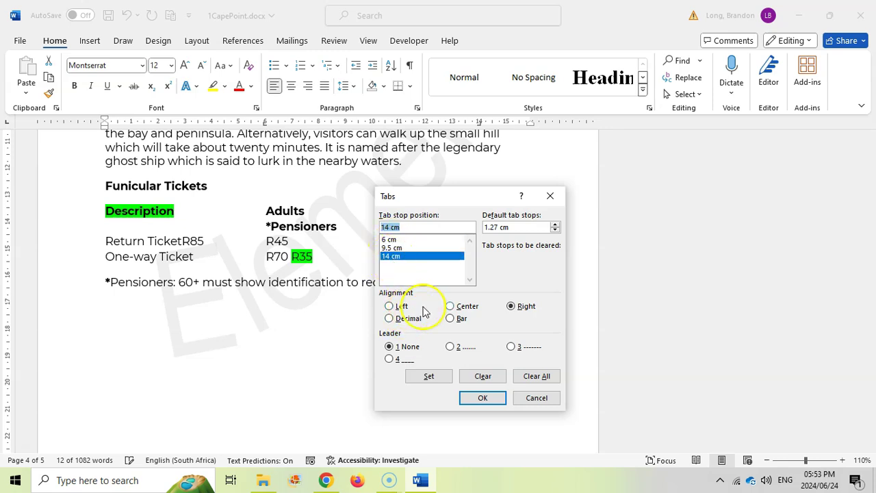
# Check the 9.5 cm and 14 cm tab stops and apply the tab settings to the 'Funicular Tickets' lines.
pyautogui.click(392, 248)
pyautogui.click(394, 258)
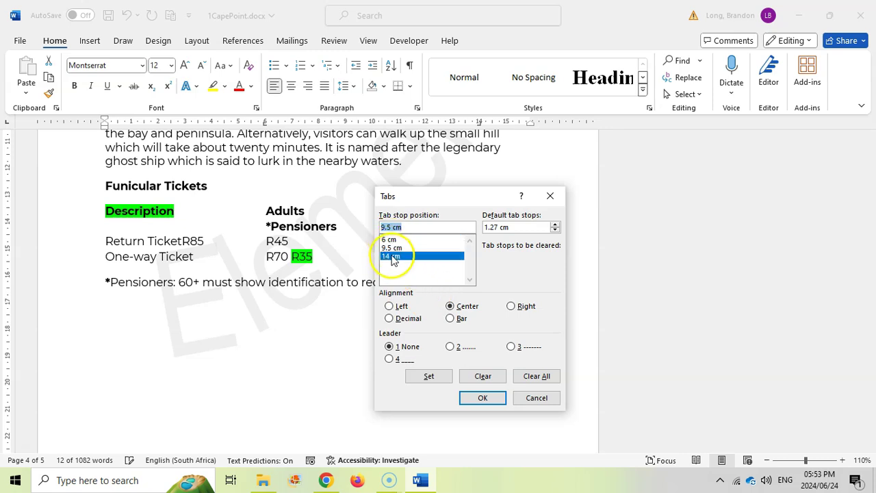
pyautogui.click(484, 398)
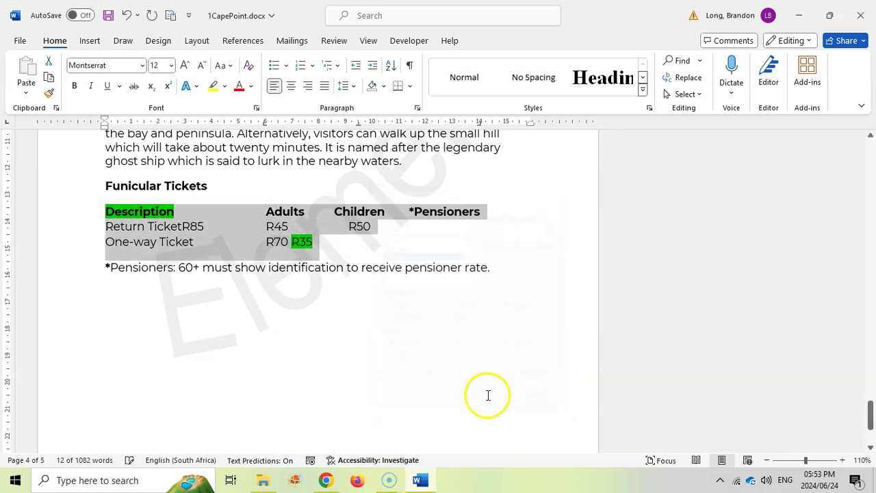
# Compare the ticket lines with question 1.8 in the exam PDF and insert tabs before 'R35' and 'R85' in the Word document.
pyautogui.click(222, 235)
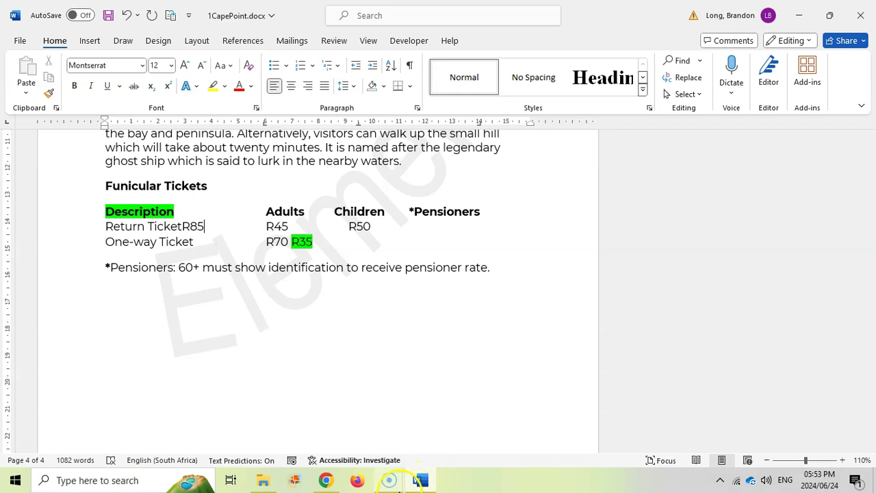
pyautogui.click(390, 481)
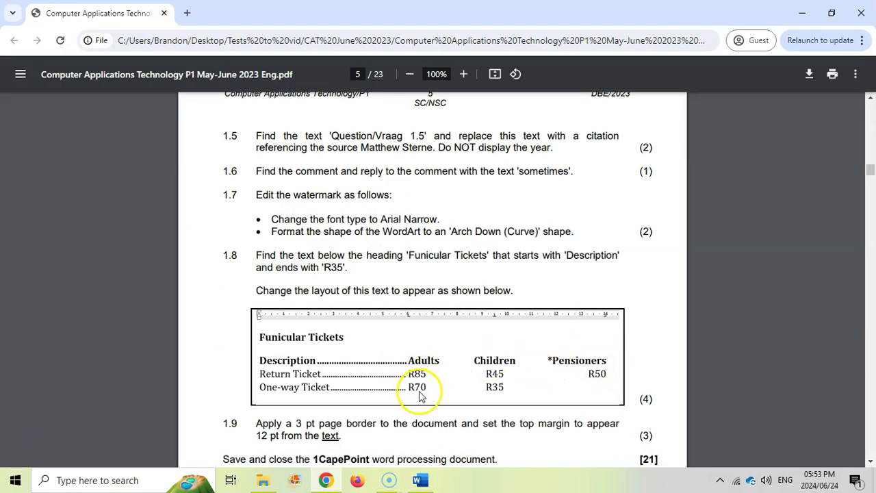
pyautogui.click(421, 480)
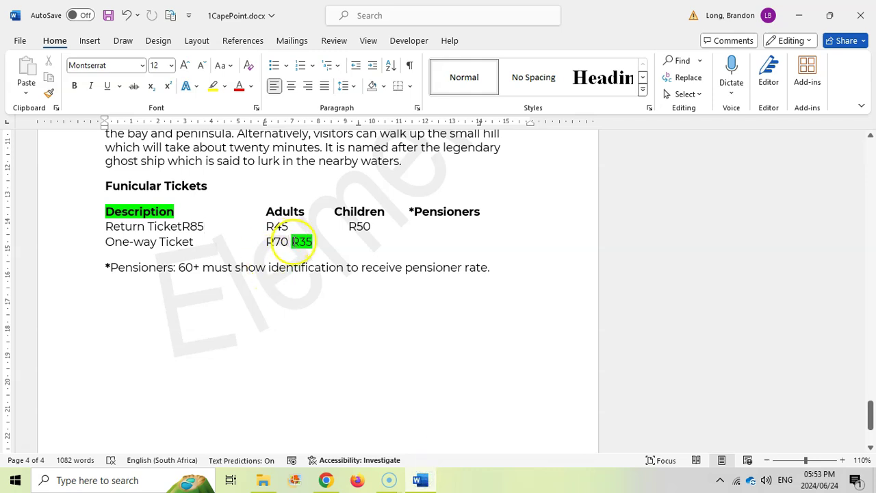
pyautogui.moveTo(293, 240); pyautogui.dragTo(349, 242)
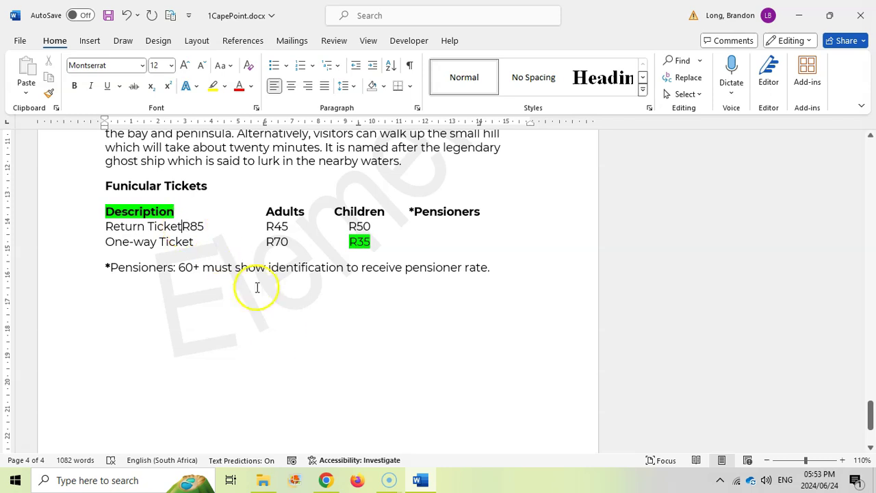
pyautogui.press('Tab')
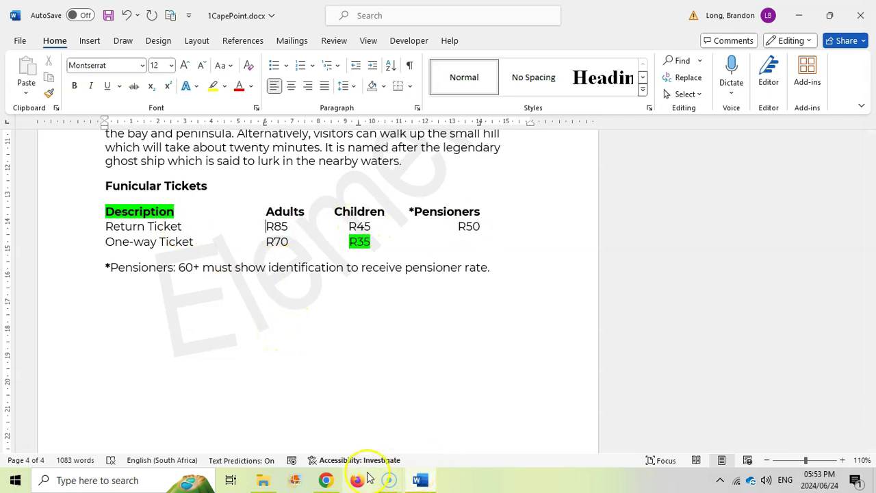
# Check the sample layout in the exam PDF and add a dotted leader (style 2) to the ticket lines' 6 cm tab stop in Word.
pyautogui.click(325, 480)
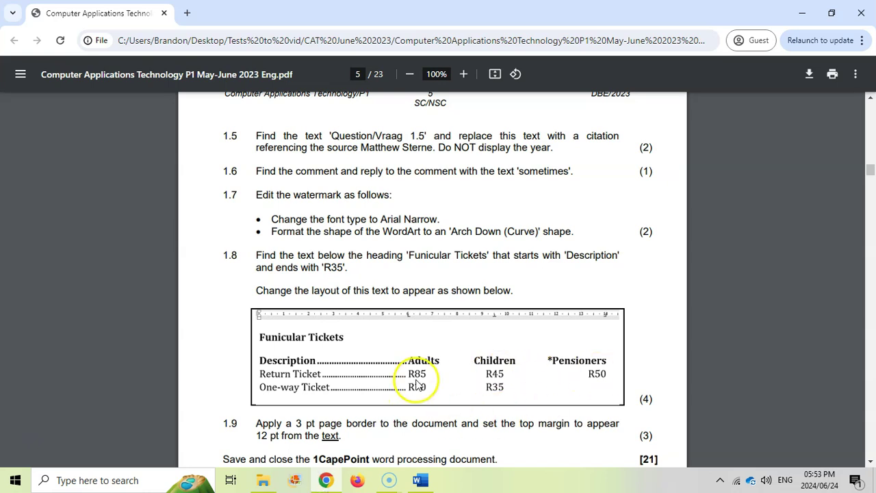
pyautogui.click(420, 480)
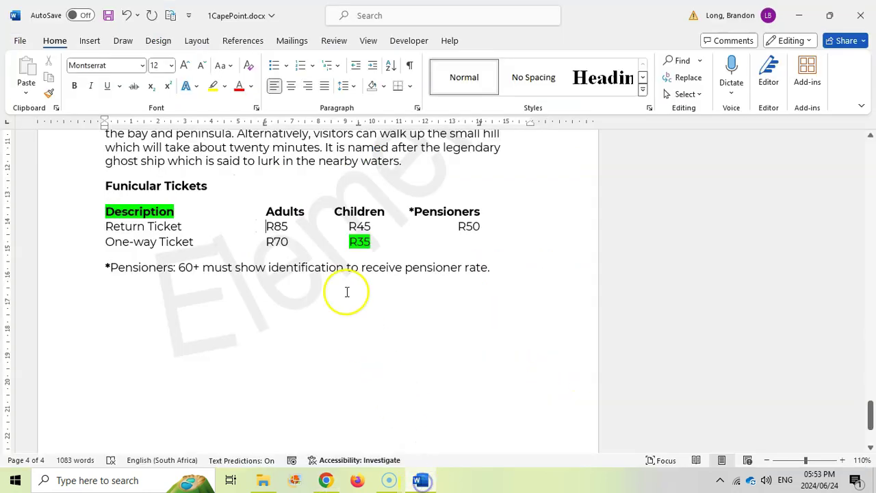
pyautogui.click(421, 480)
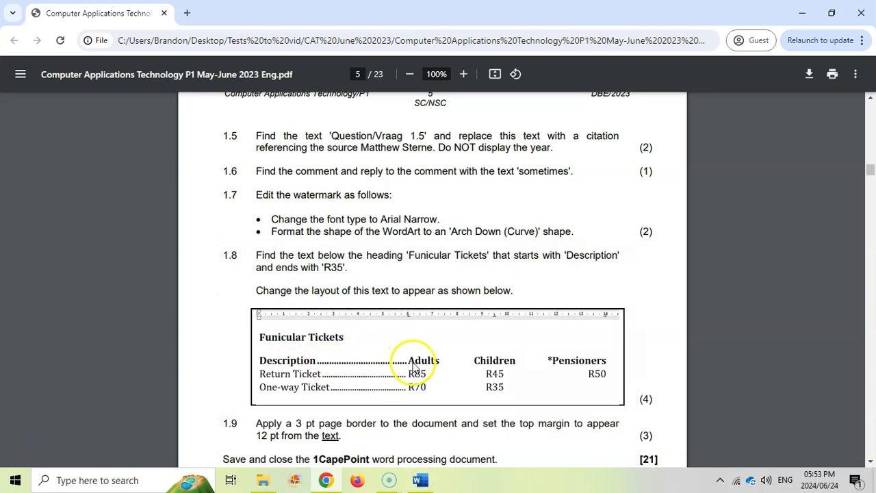
pyautogui.hotkey('alt', 'Tab')
pyautogui.moveTo(372, 243); pyautogui.dragTo(123, 212)
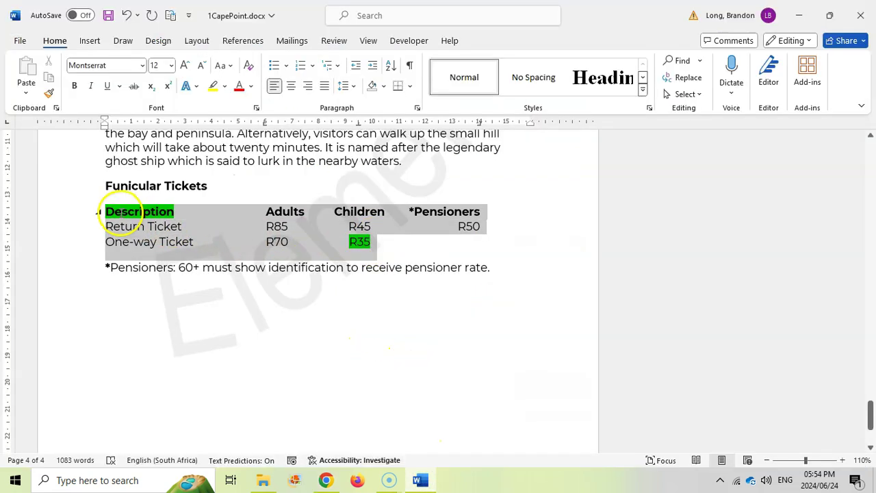
pyautogui.click(417, 109)
pyautogui.click(469, 404)
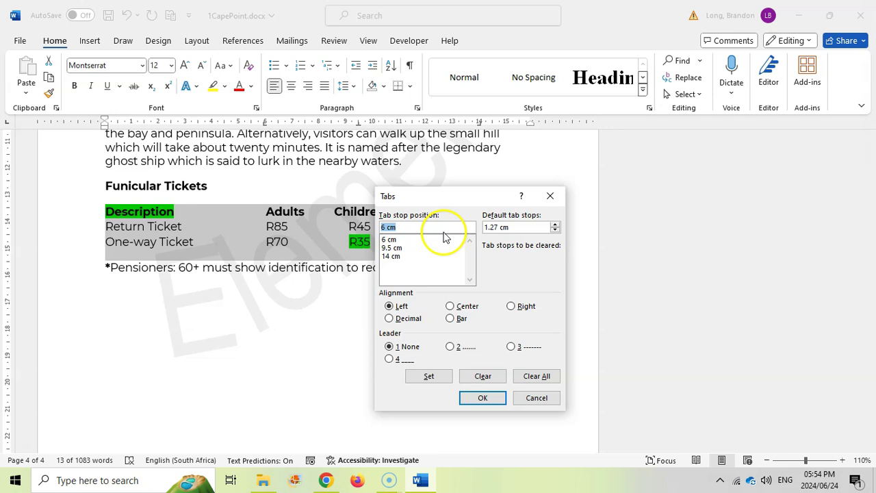
pyautogui.click(392, 241)
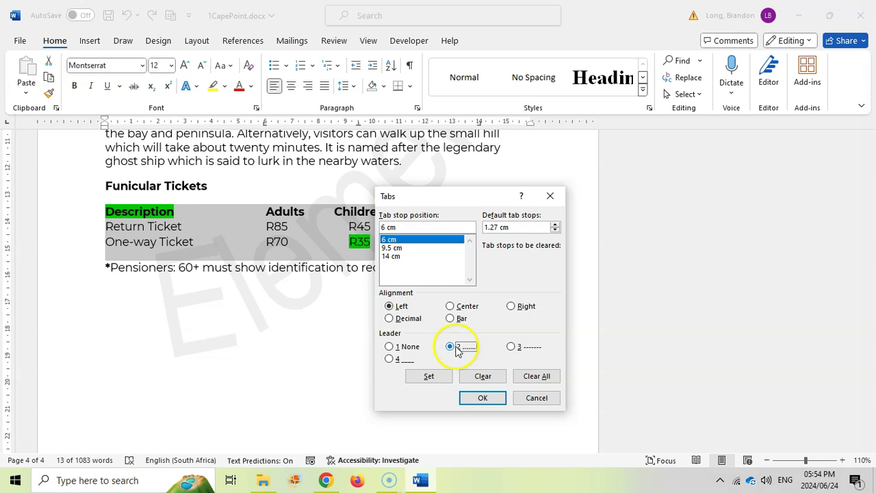
pyautogui.click(430, 377)
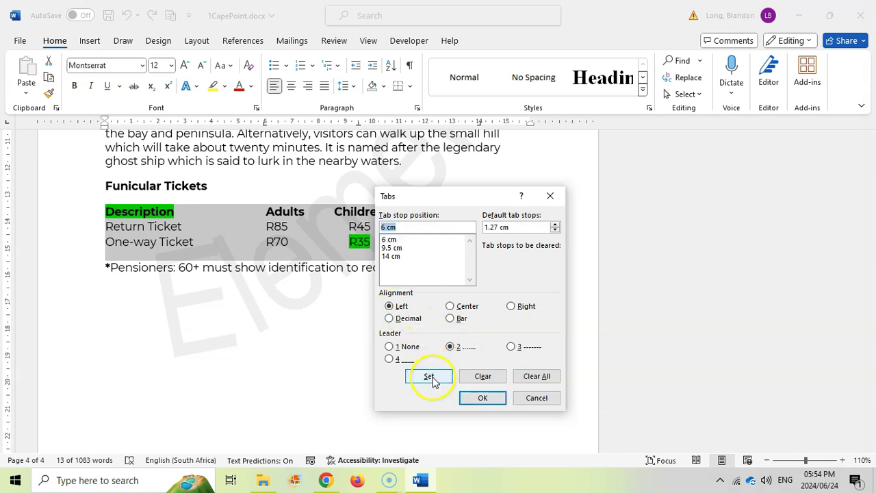
pyautogui.click(482, 398)
pyautogui.click(386, 359)
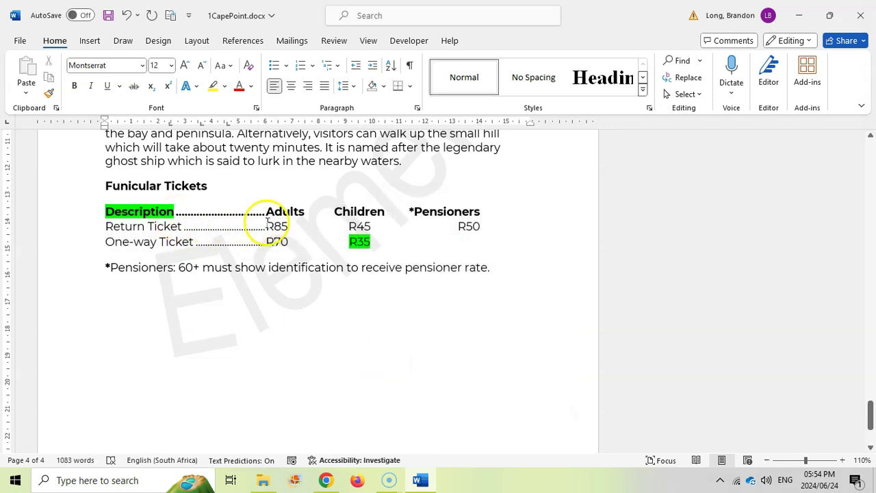
# Compare the ticket lines' layout with the question 1.8 sample and read question 1.9 in the exam PDF.
pyautogui.click(327, 479)
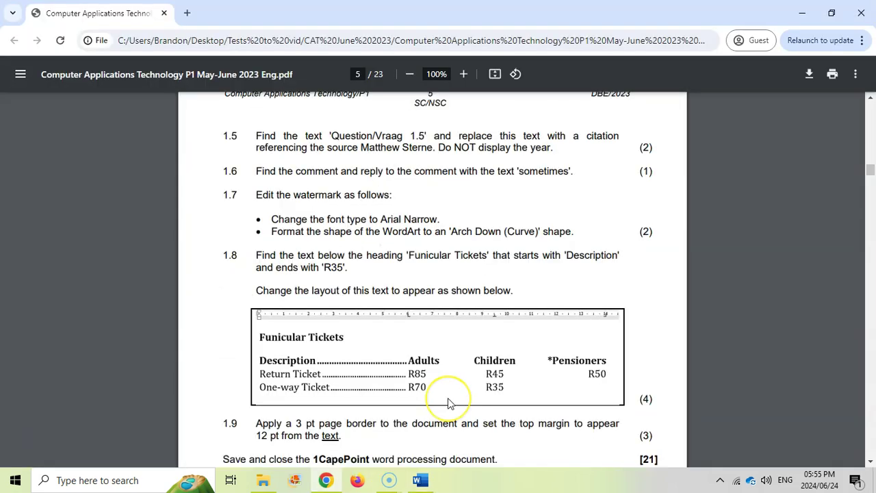
pyautogui.hotkey('alt', 'Tab')
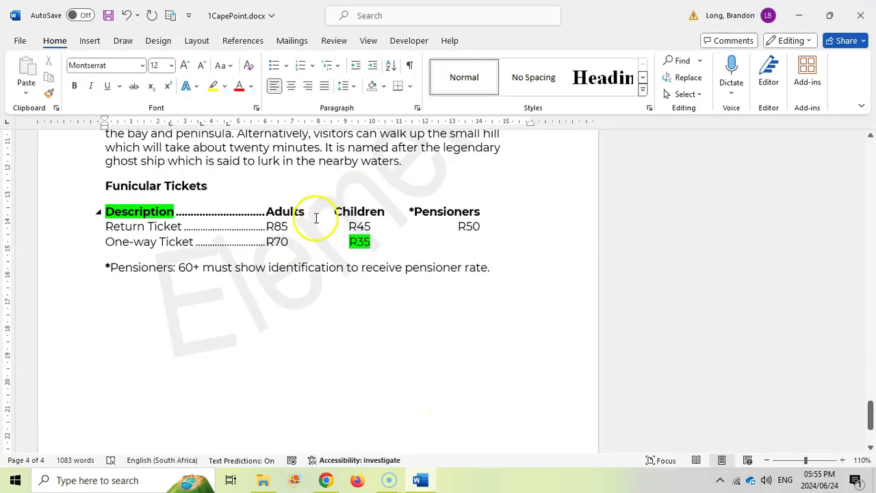
pyautogui.click(375, 208)
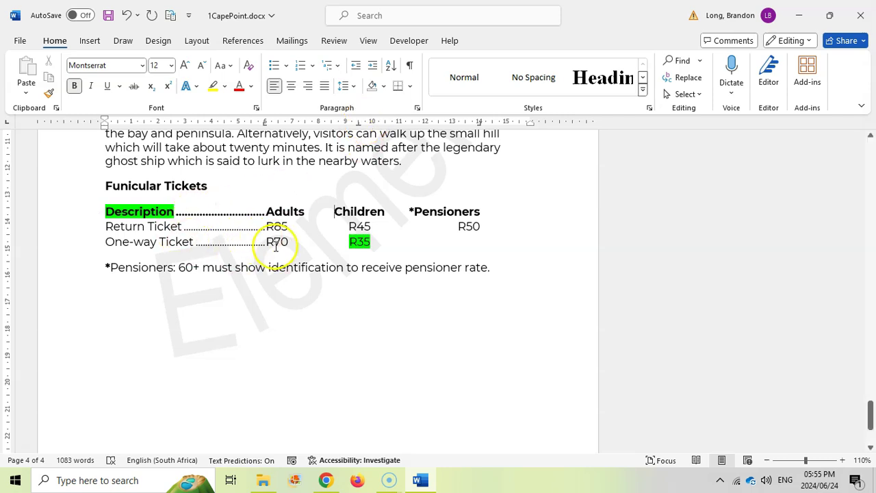
pyautogui.click(329, 480)
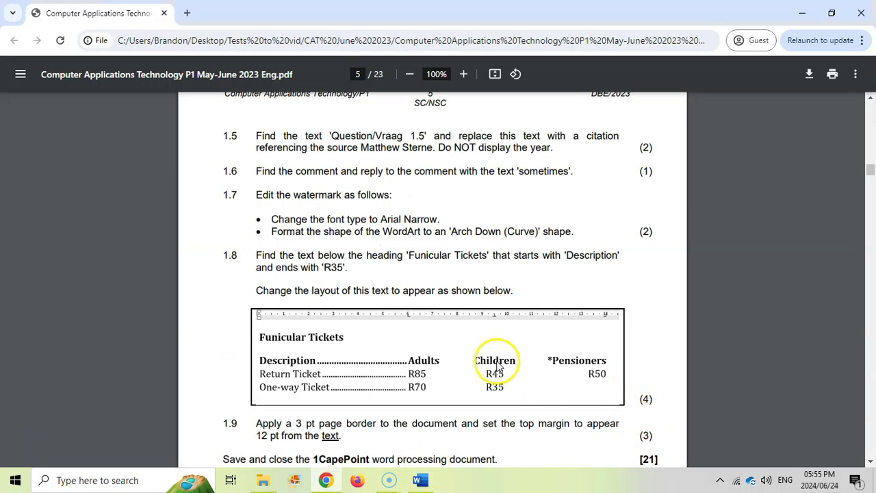
pyautogui.scroll(-3, 357, 315)
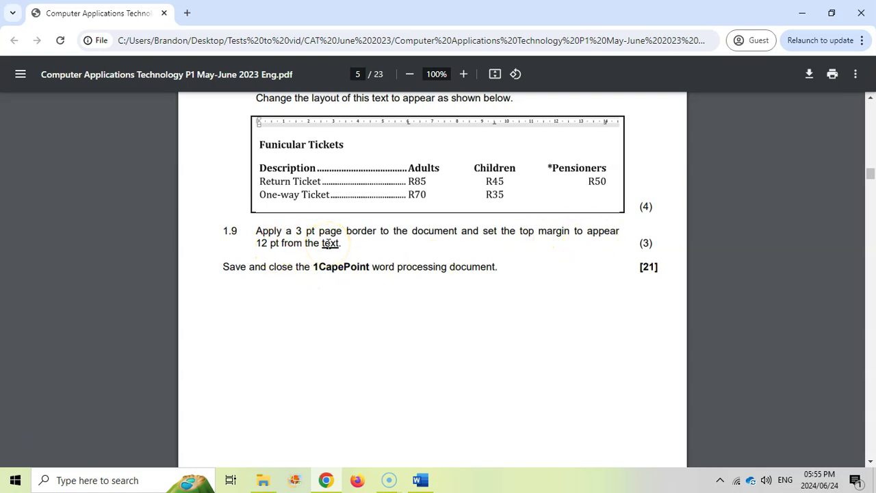
# In the Word document, choose a 3 pt box page border for the whole document, checking the requirements of question 1.9.
pyautogui.hotkey('alt', 'Tab')
pyautogui.click(159, 41)
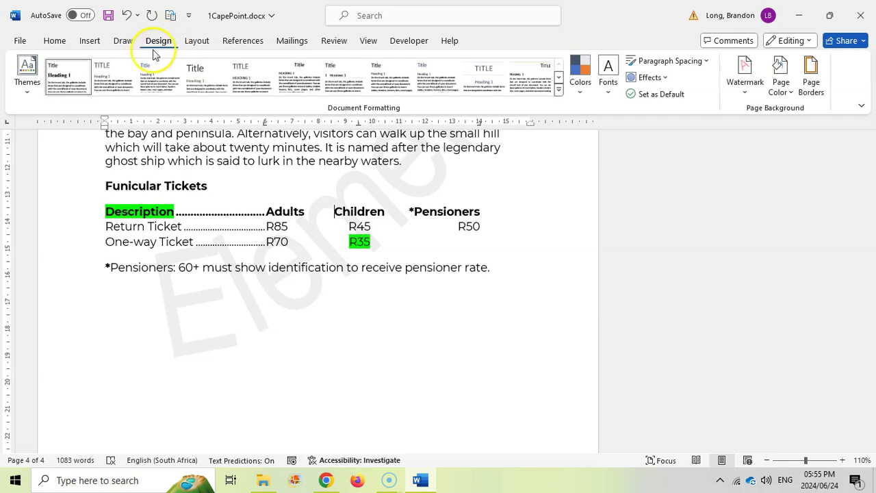
pyautogui.click(813, 90)
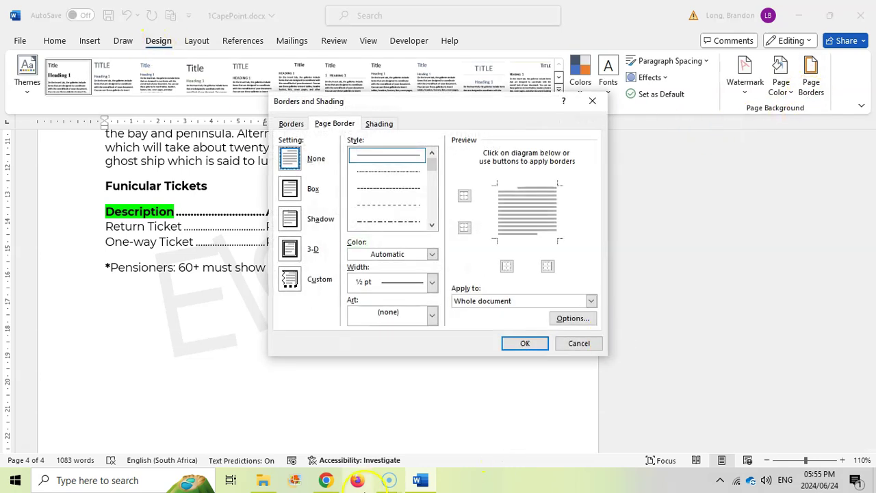
pyautogui.hotkey('alt', 'Tab')
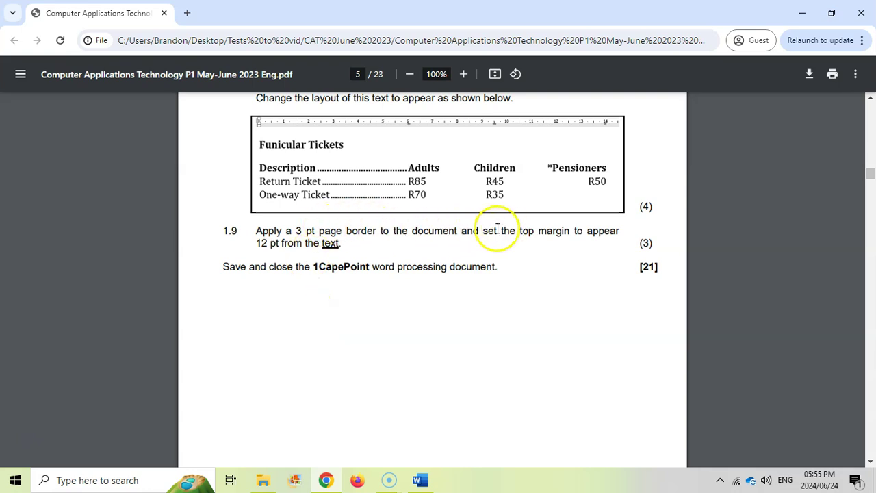
pyautogui.click(418, 482)
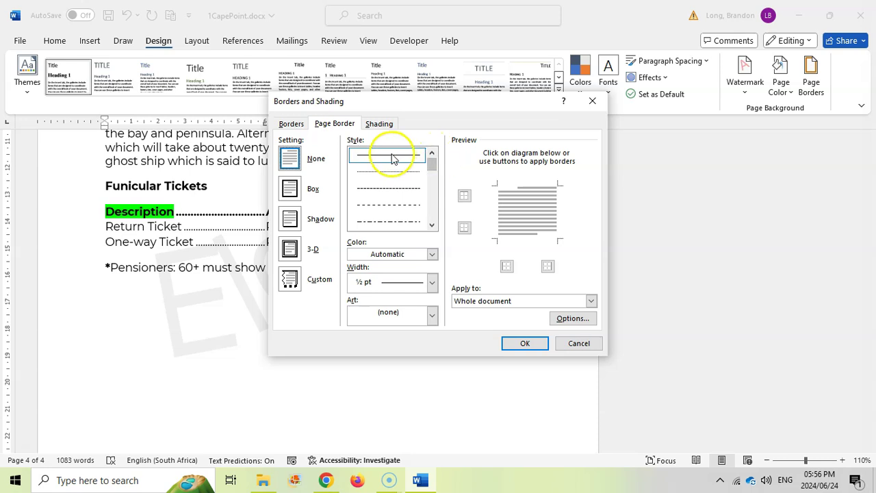
pyautogui.click(432, 282)
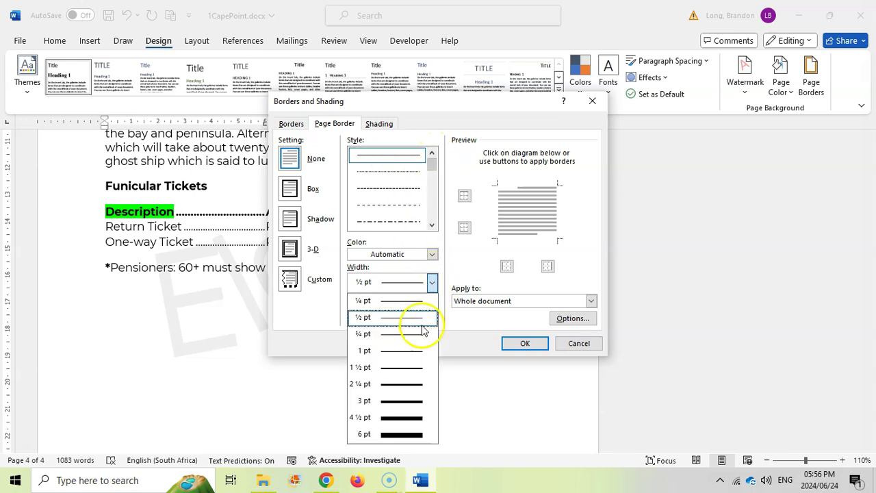
pyautogui.click(397, 406)
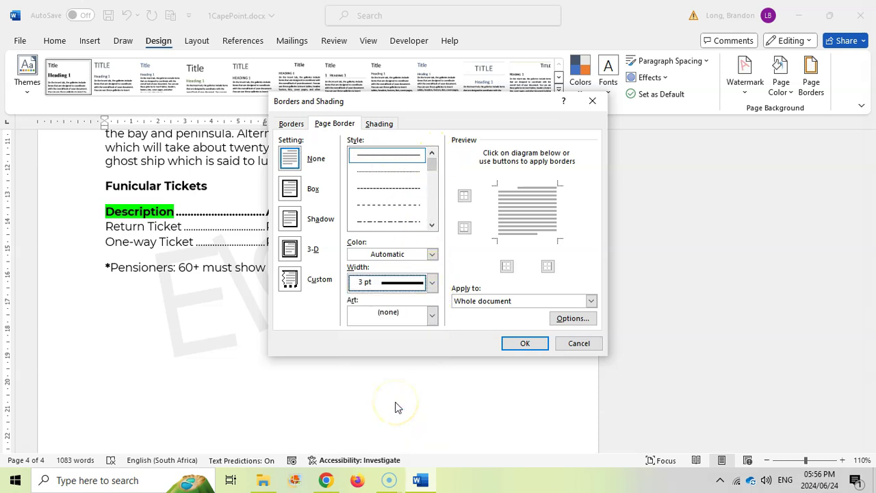
pyautogui.click(401, 283)
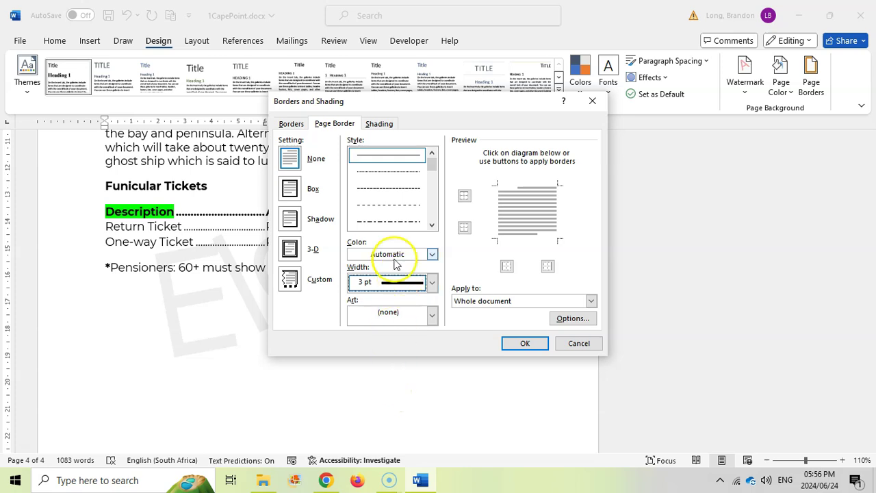
pyautogui.click(304, 189)
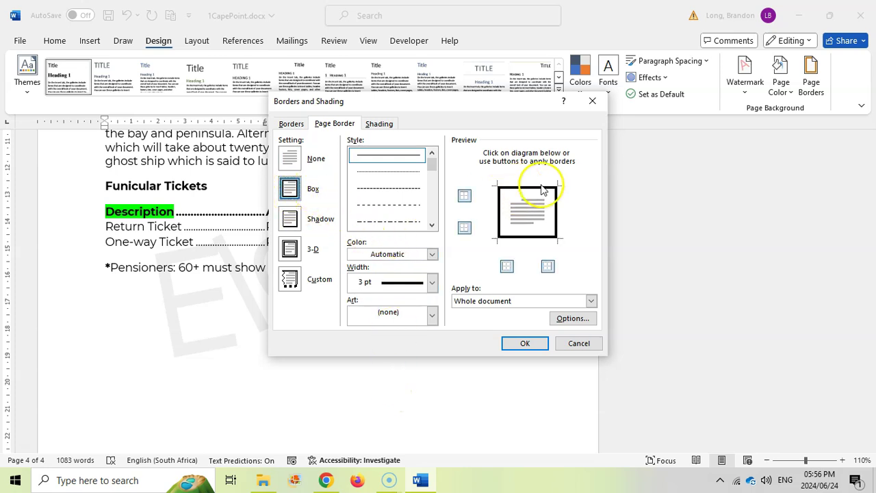
# Recheck question 1.9, measure the page border from the text with a 12 pt top margin, and apply the border to the document.
pyautogui.hotkey('alt', 'Tab')
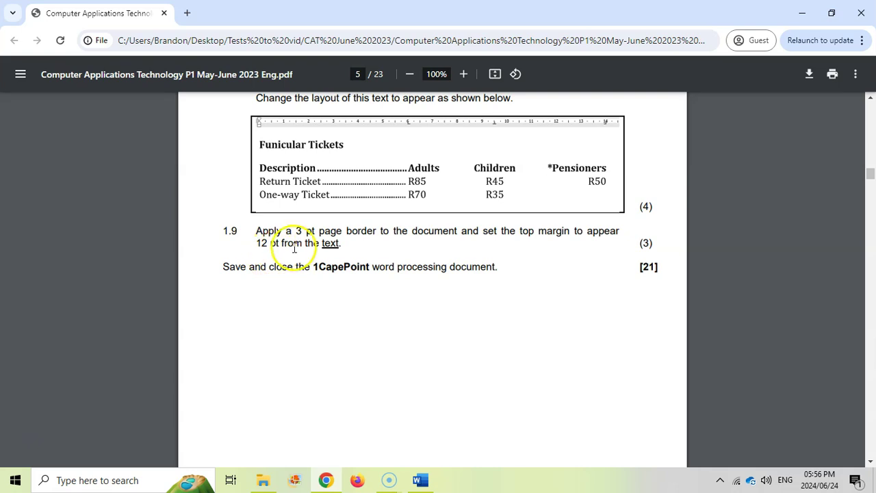
pyautogui.click(422, 479)
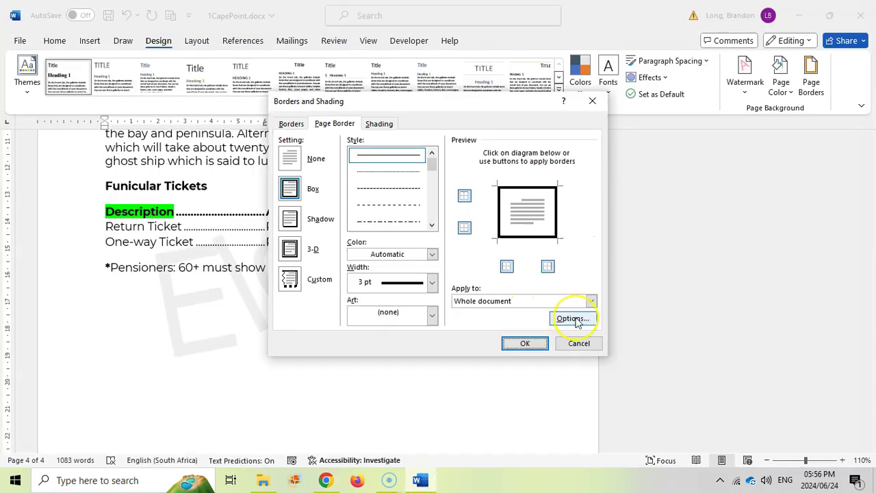
pyautogui.click(574, 319)
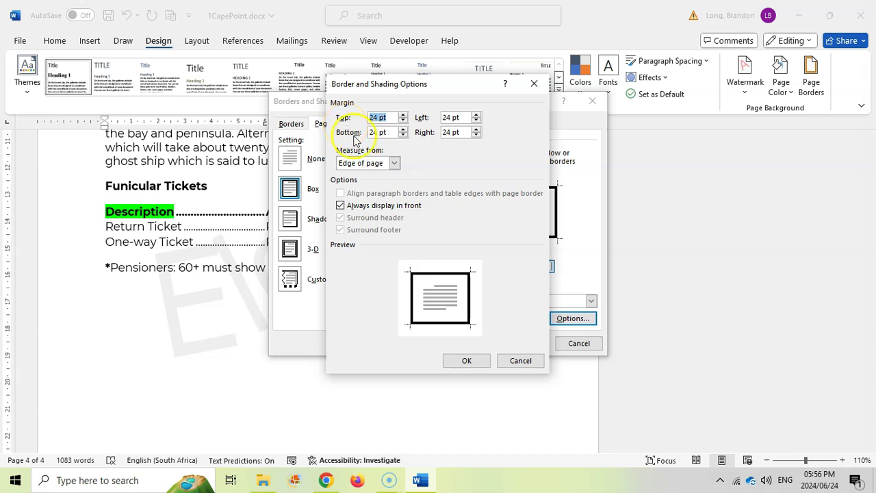
pyautogui.click(394, 164)
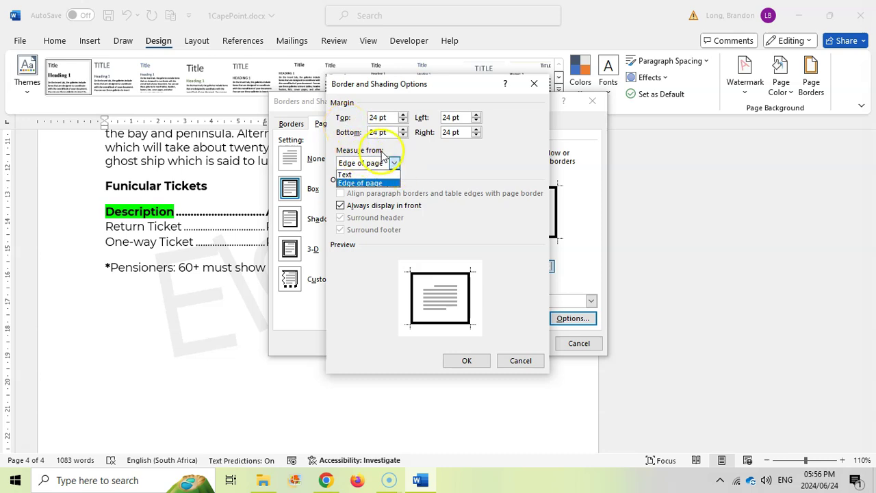
pyautogui.click(344, 175)
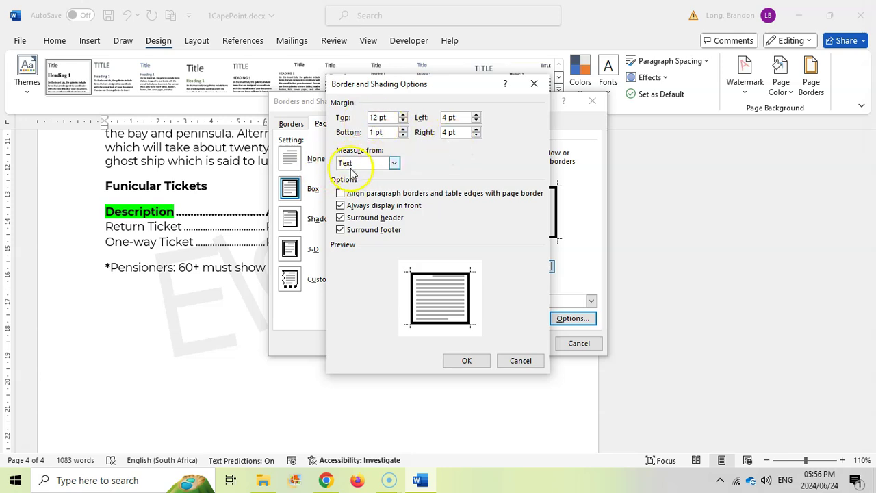
pyautogui.click(466, 361)
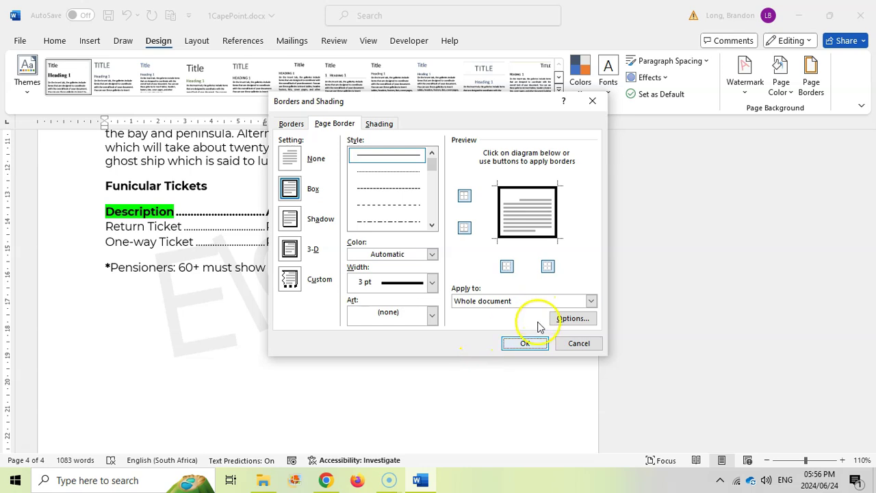
pyautogui.click(525, 343)
pyautogui.scroll(10, 438, 342)
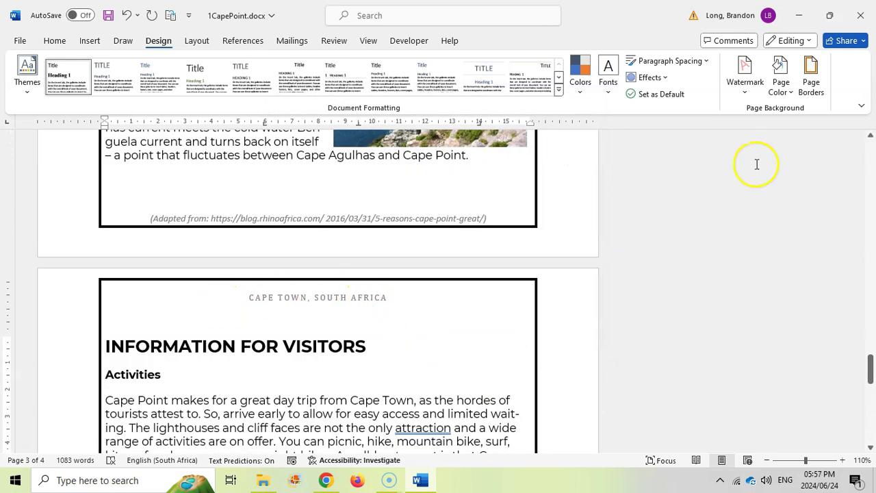
# Review the document's page border settings and its margin options, then close both dialogs without making changes.
pyautogui.click(810, 85)
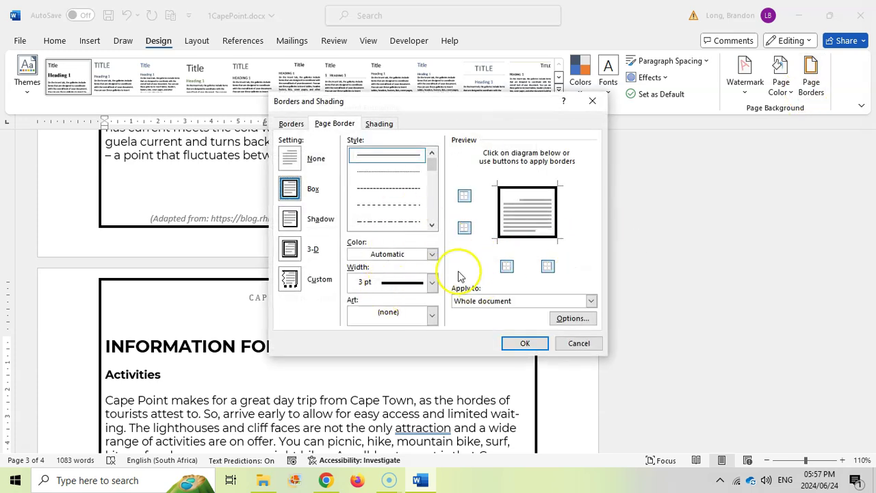
pyautogui.click(574, 319)
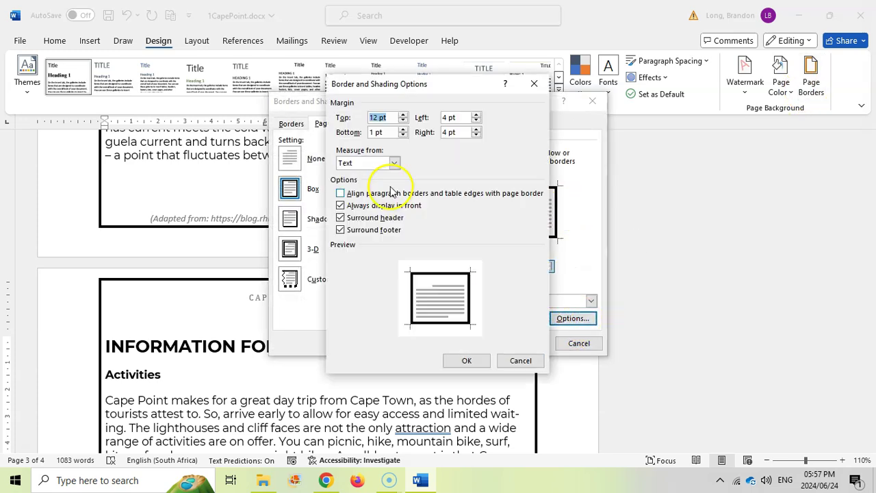
pyautogui.click(521, 360)
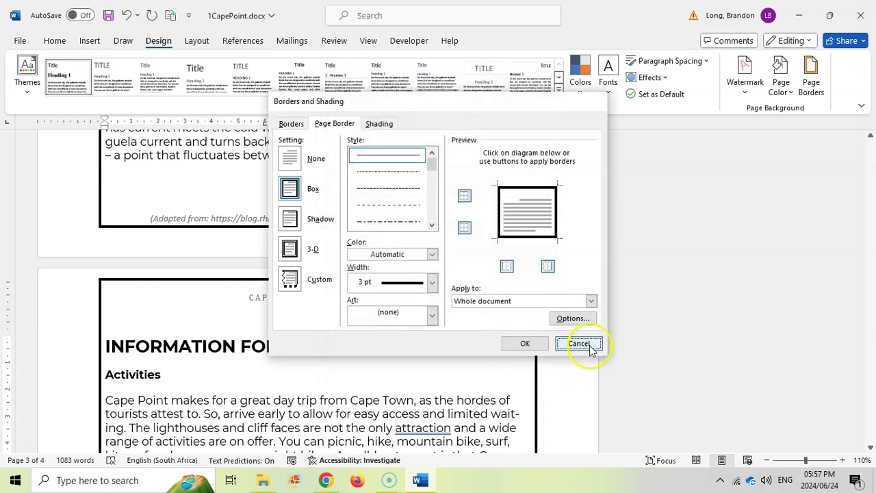
pyautogui.click(579, 343)
# Compare the bordered Word document with question 1.9 and read the closing instruction for 1CapePoint in the exam PDF in Chrome.
pyautogui.click(325, 480)
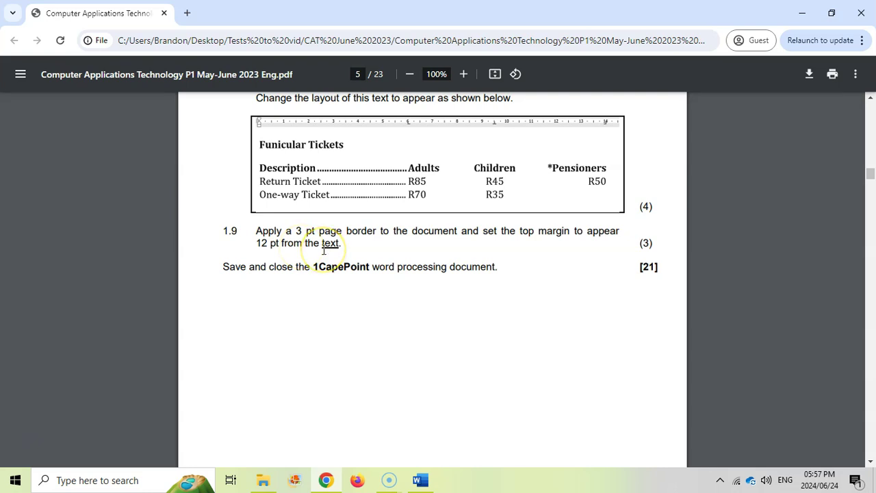
pyautogui.click(420, 480)
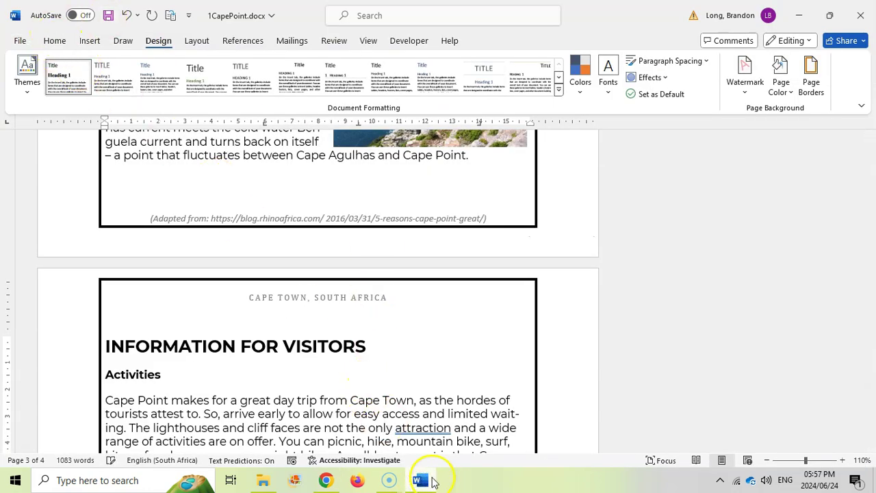
pyautogui.click(423, 481)
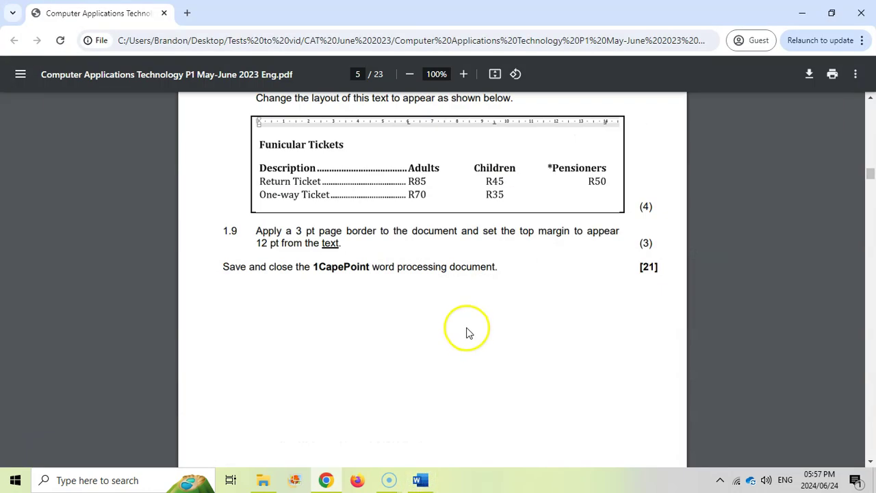